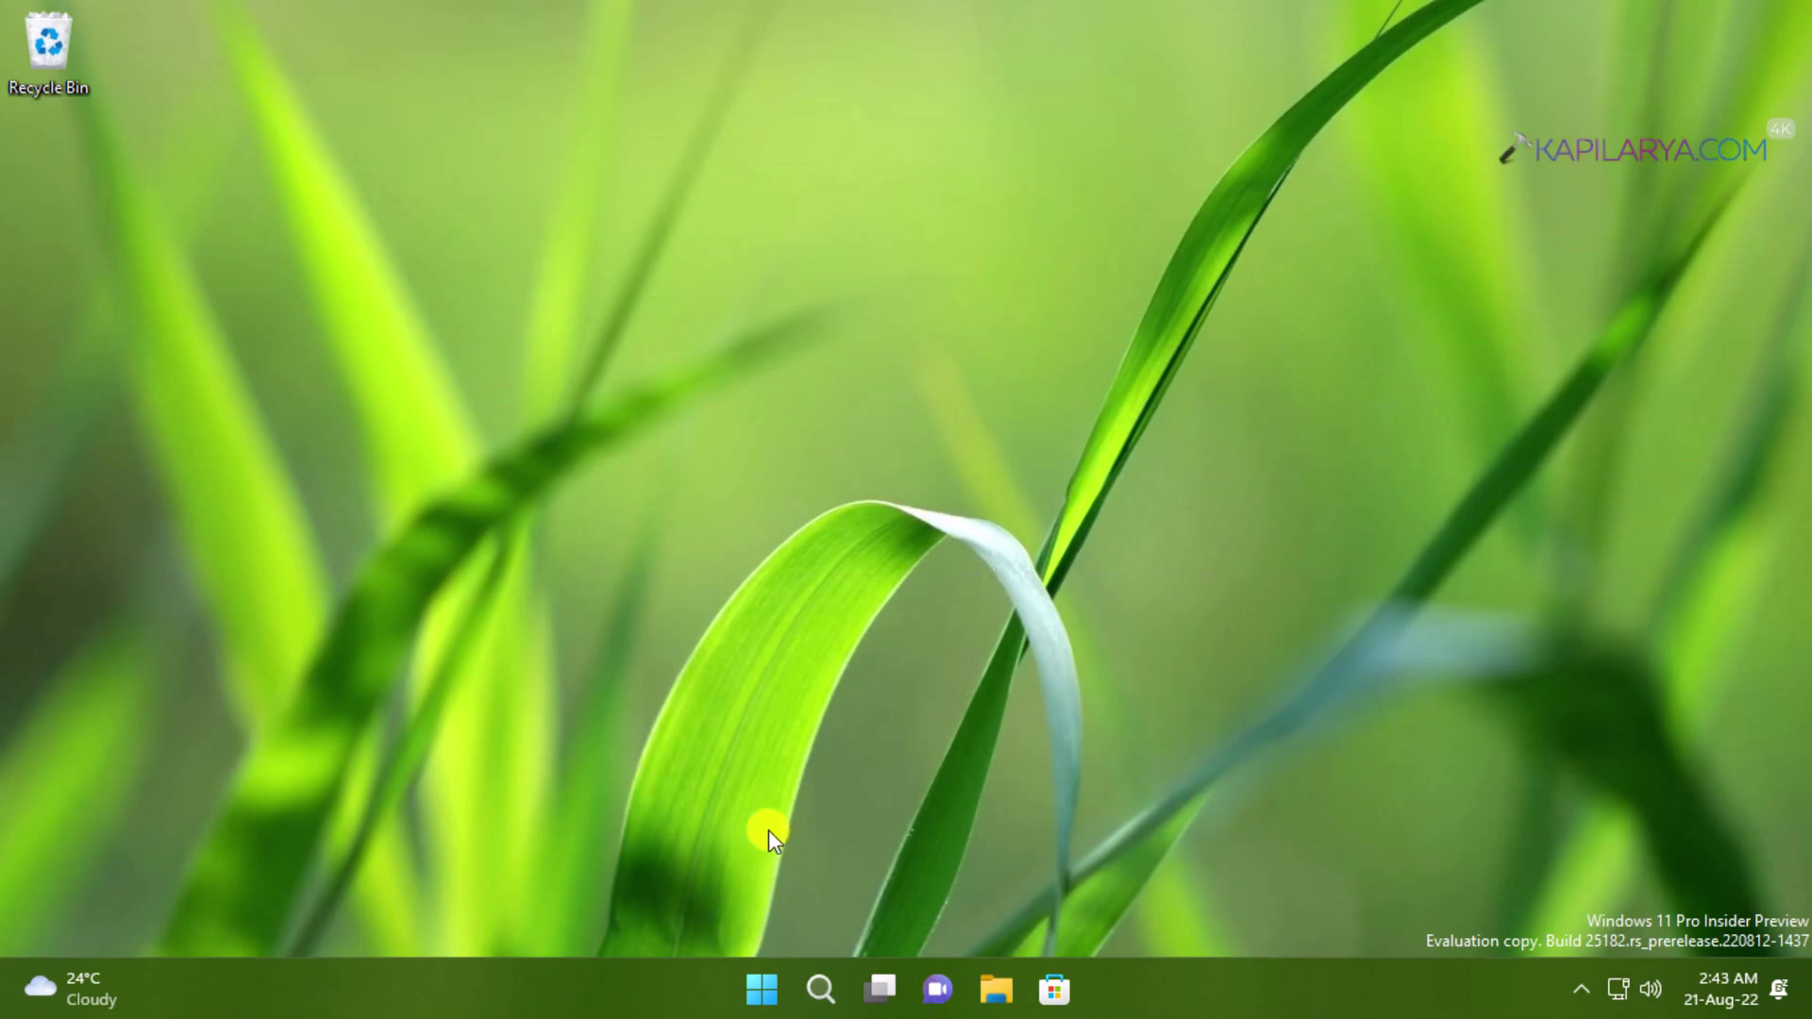
Open Settings, go to System > Troubleshoot > Other troubleshooters, and scroll to Microsoft Store Apps
right_click(753, 992)
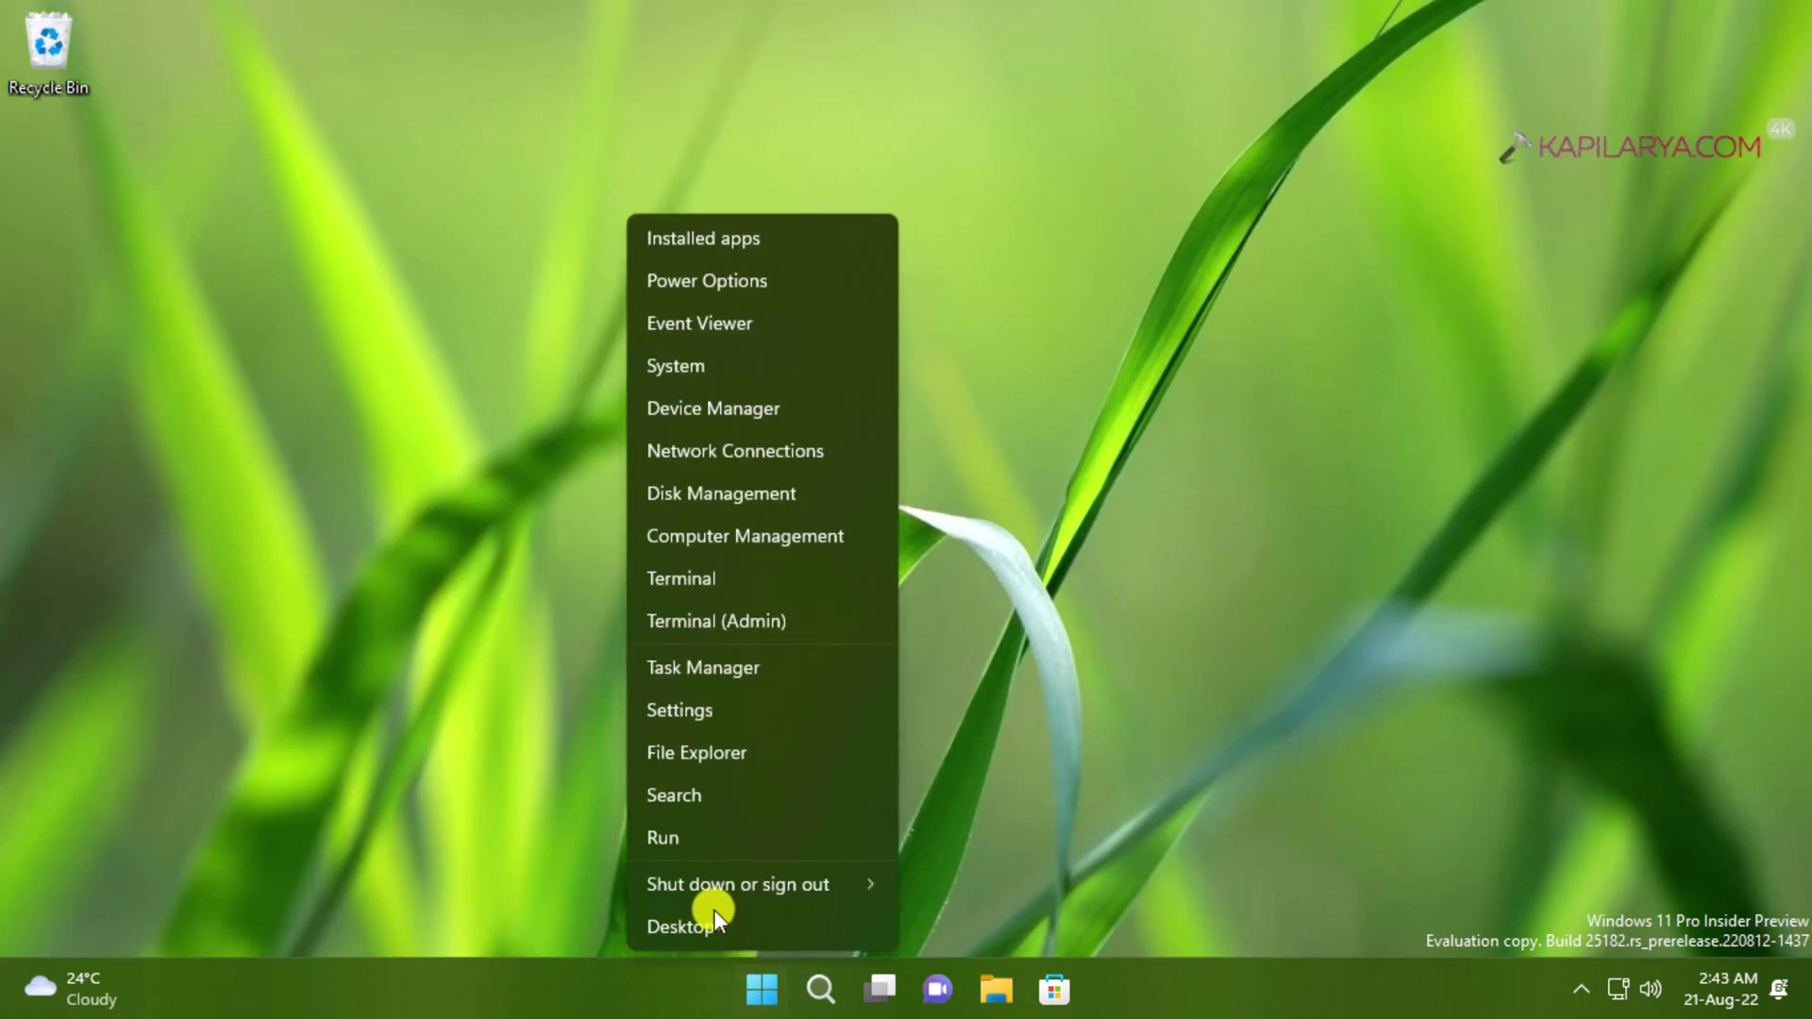
left_click(702, 723)
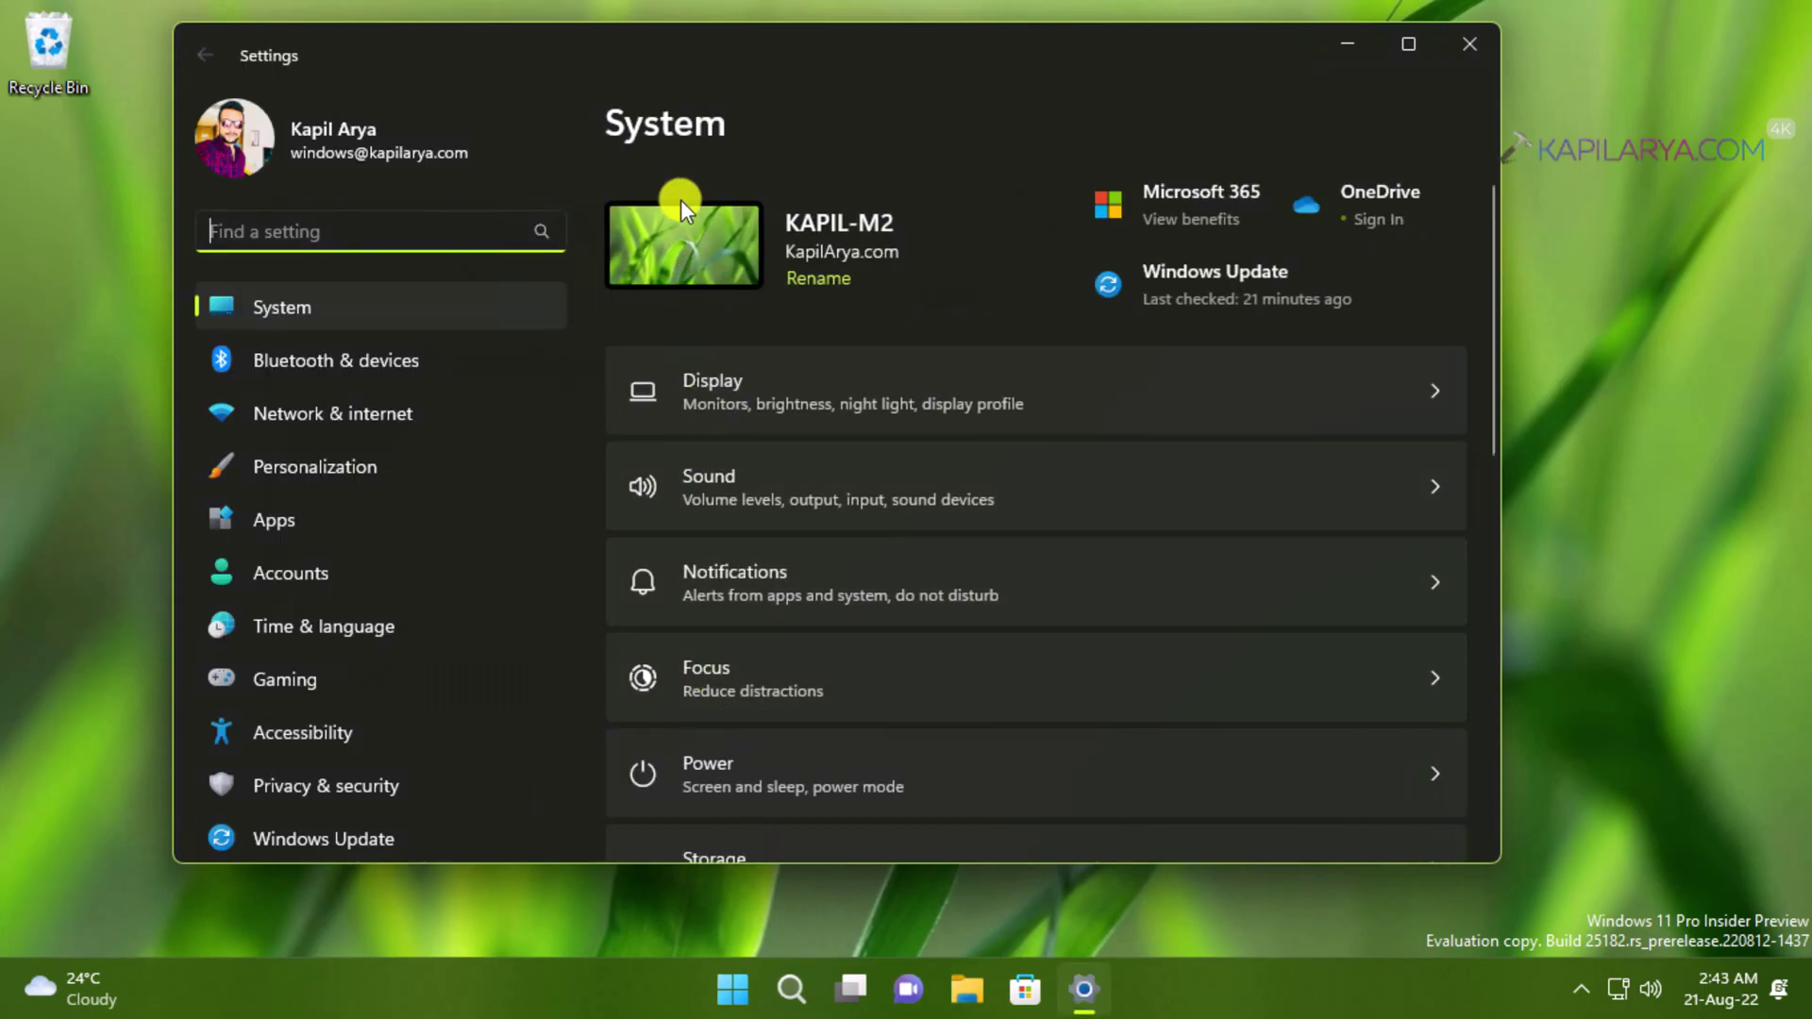
scroll(883, 436, "down", 8)
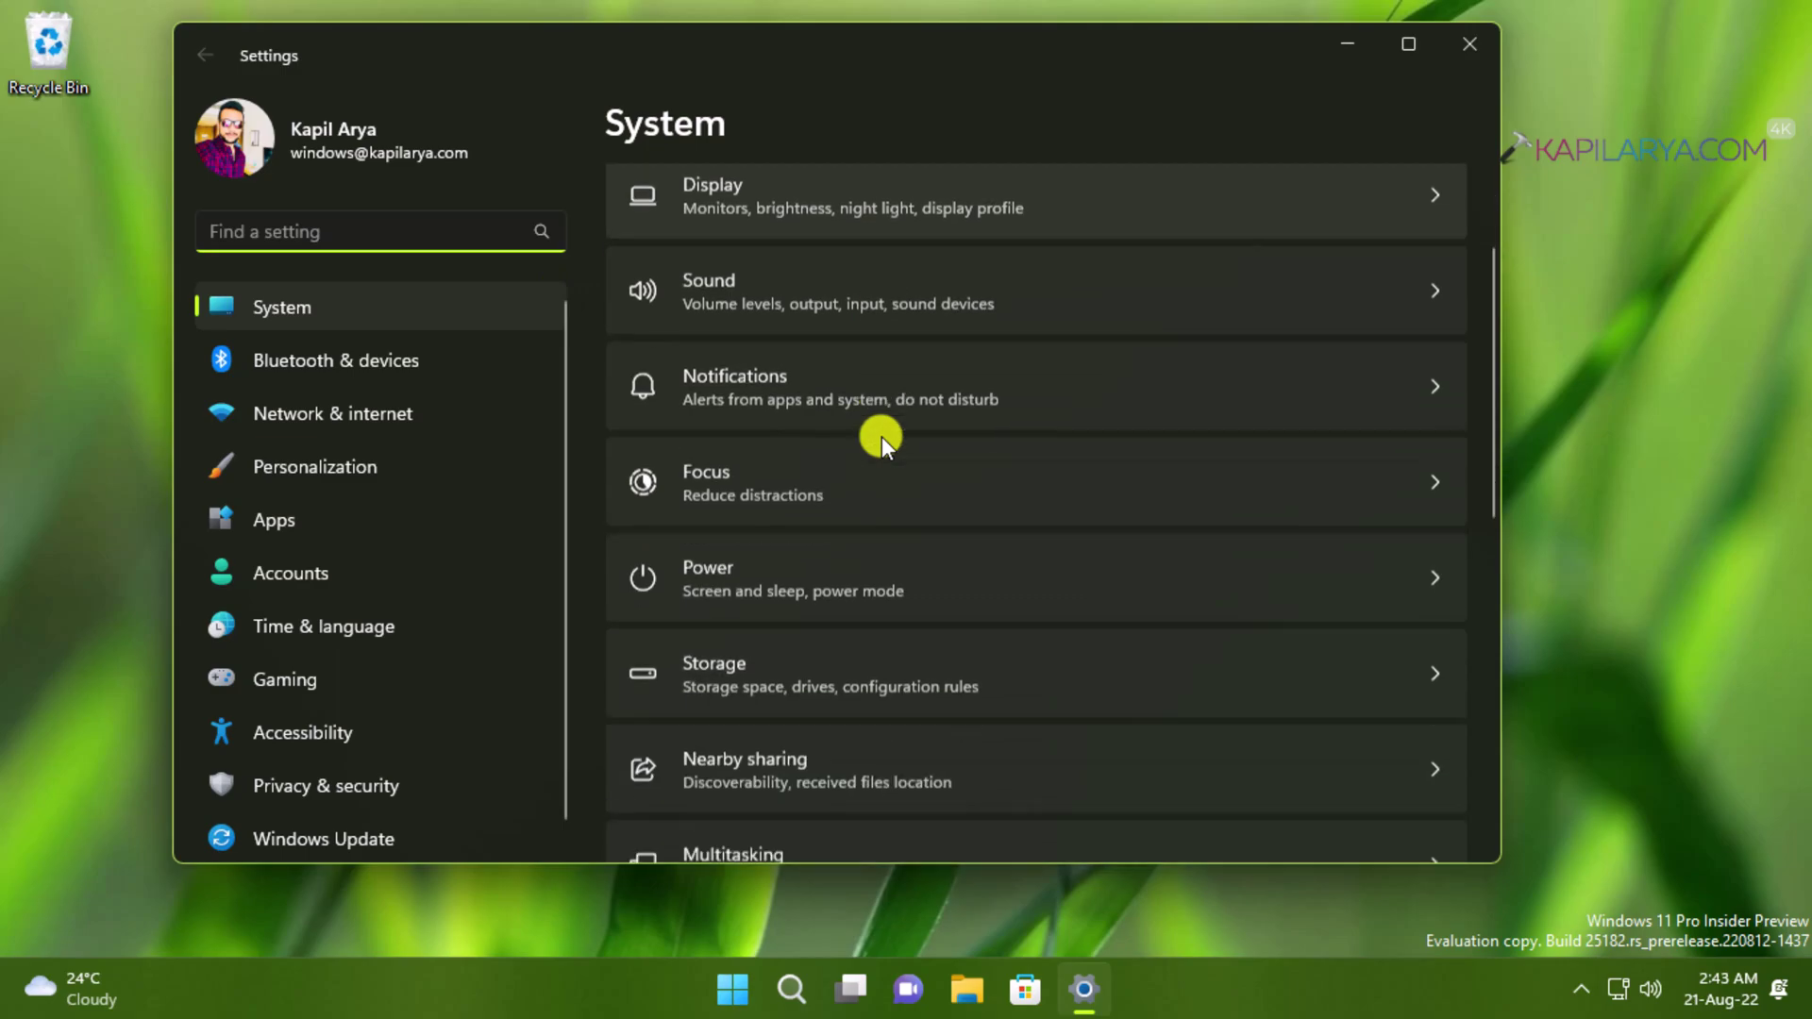
scroll(882, 437, "down", 3)
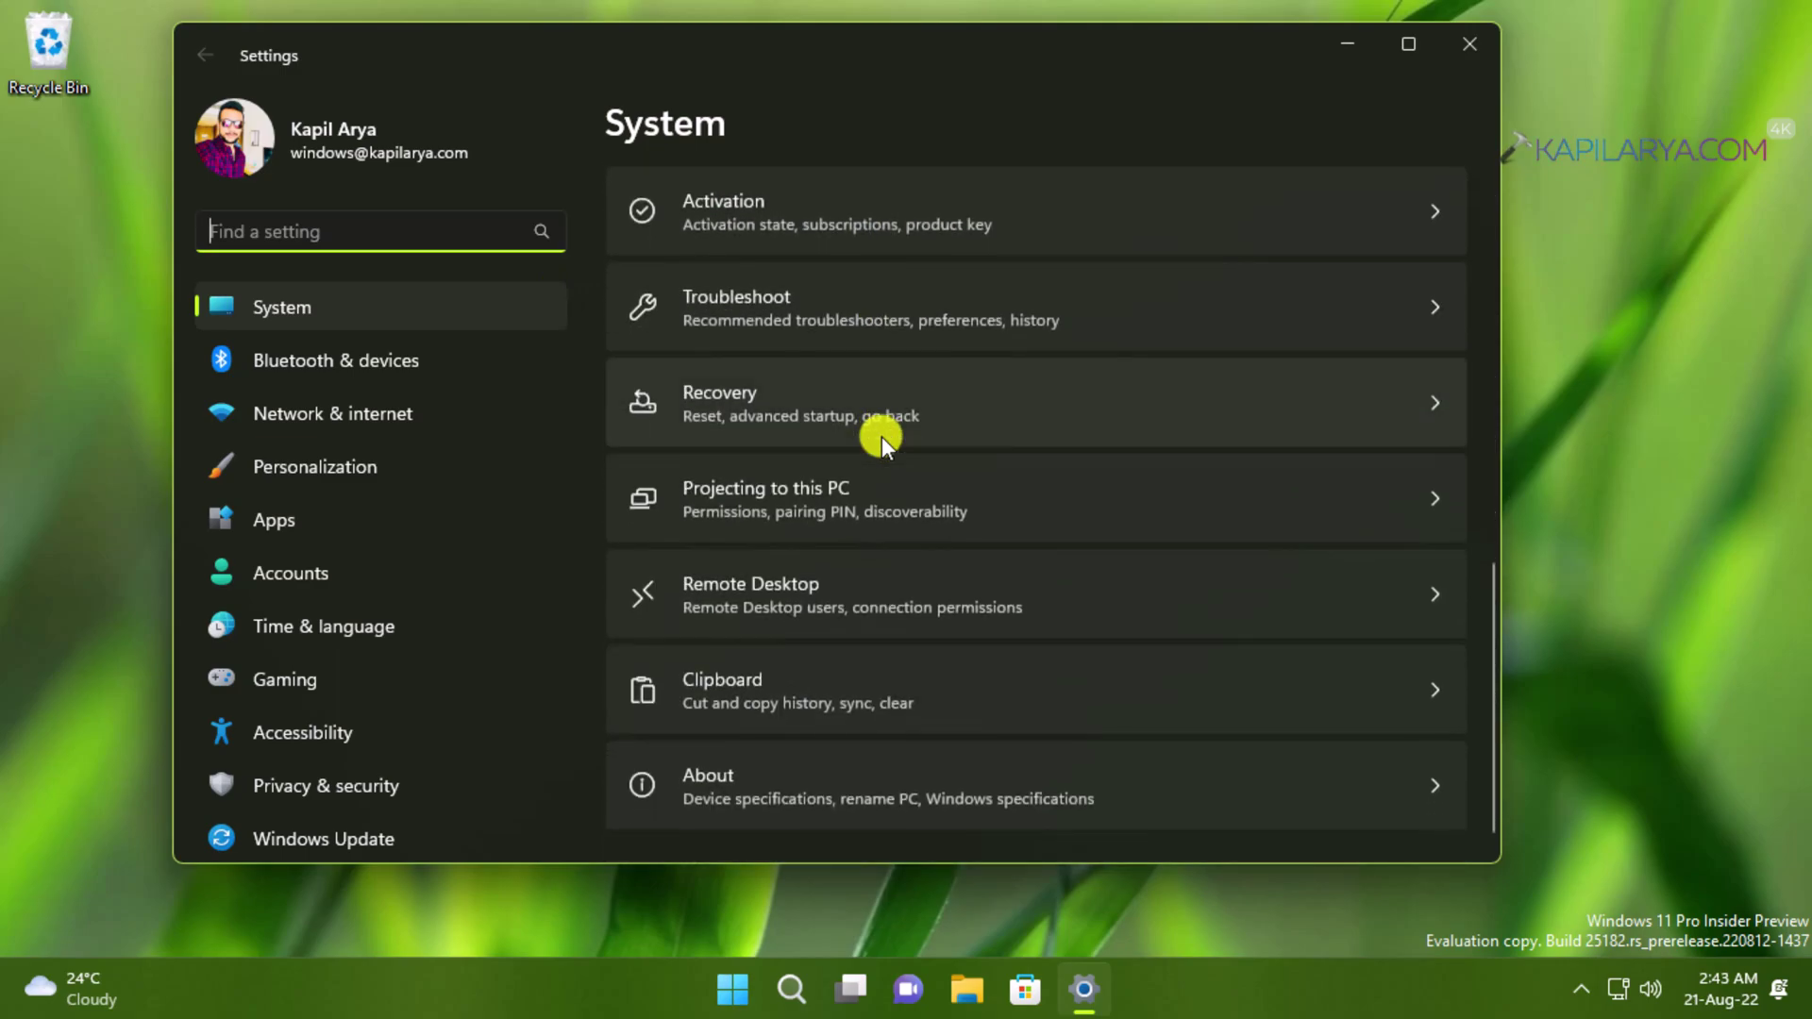
left_click(865, 297)
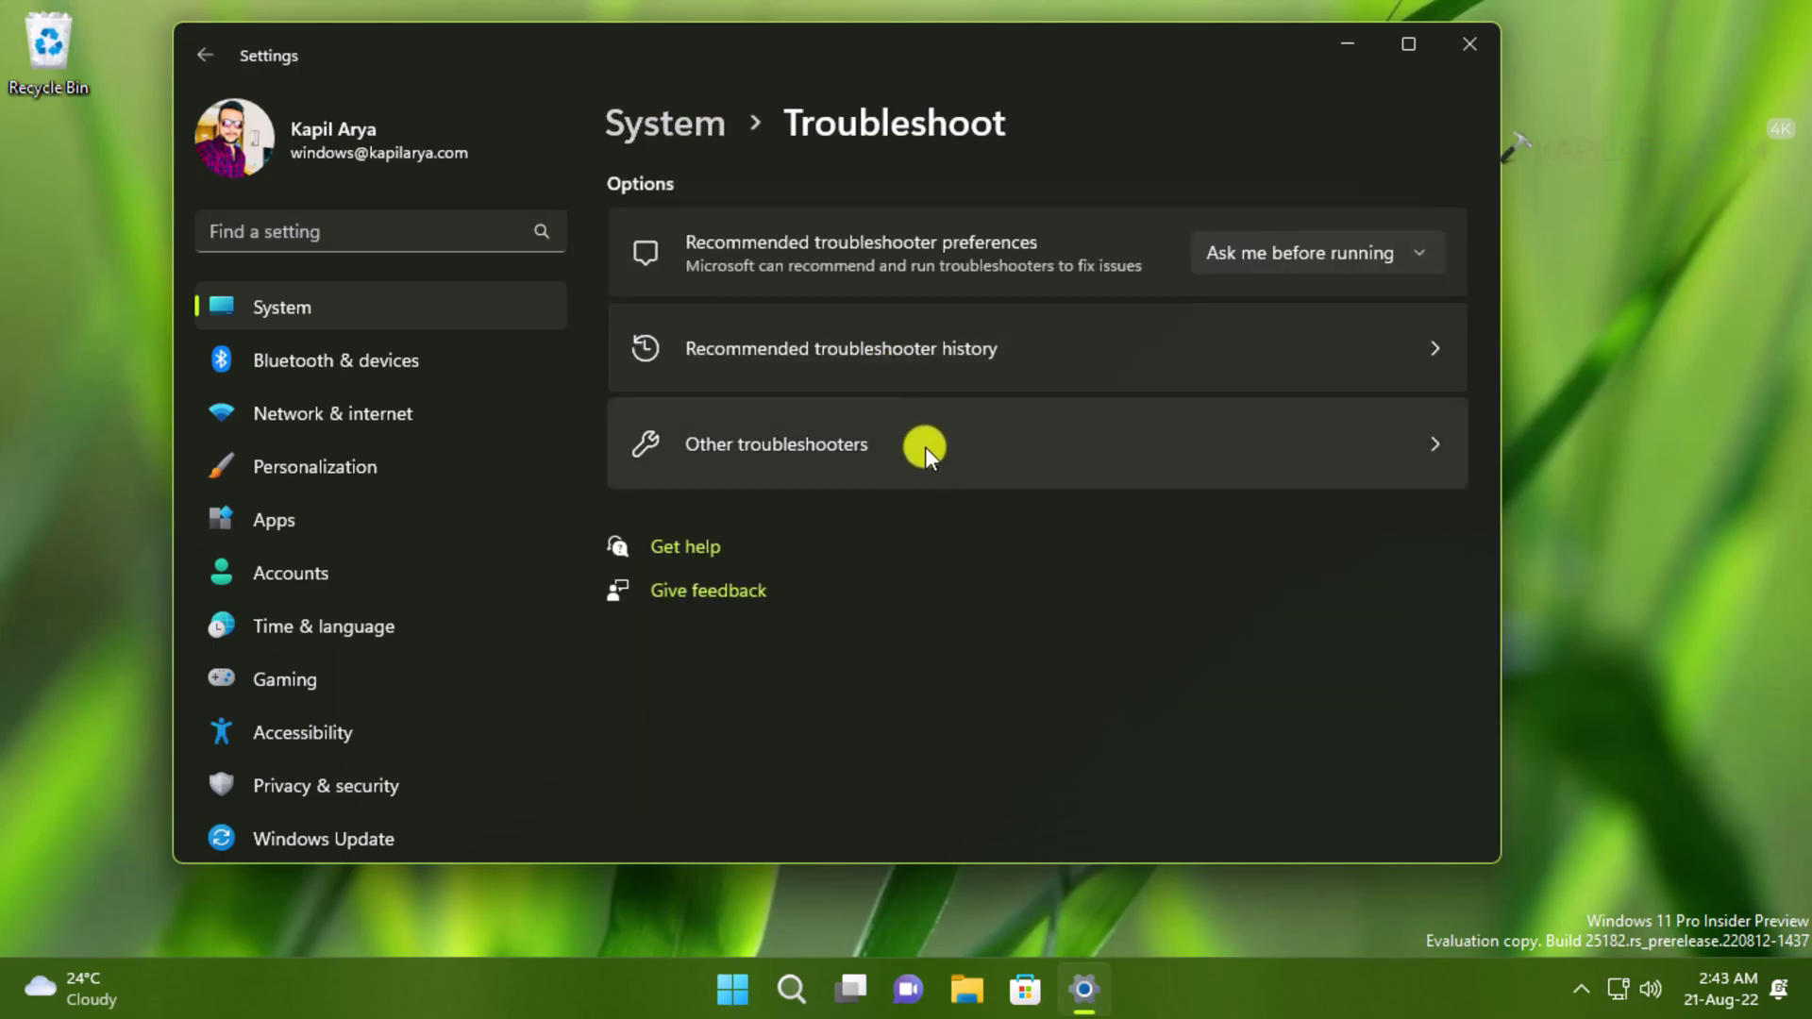
left_click(923, 446)
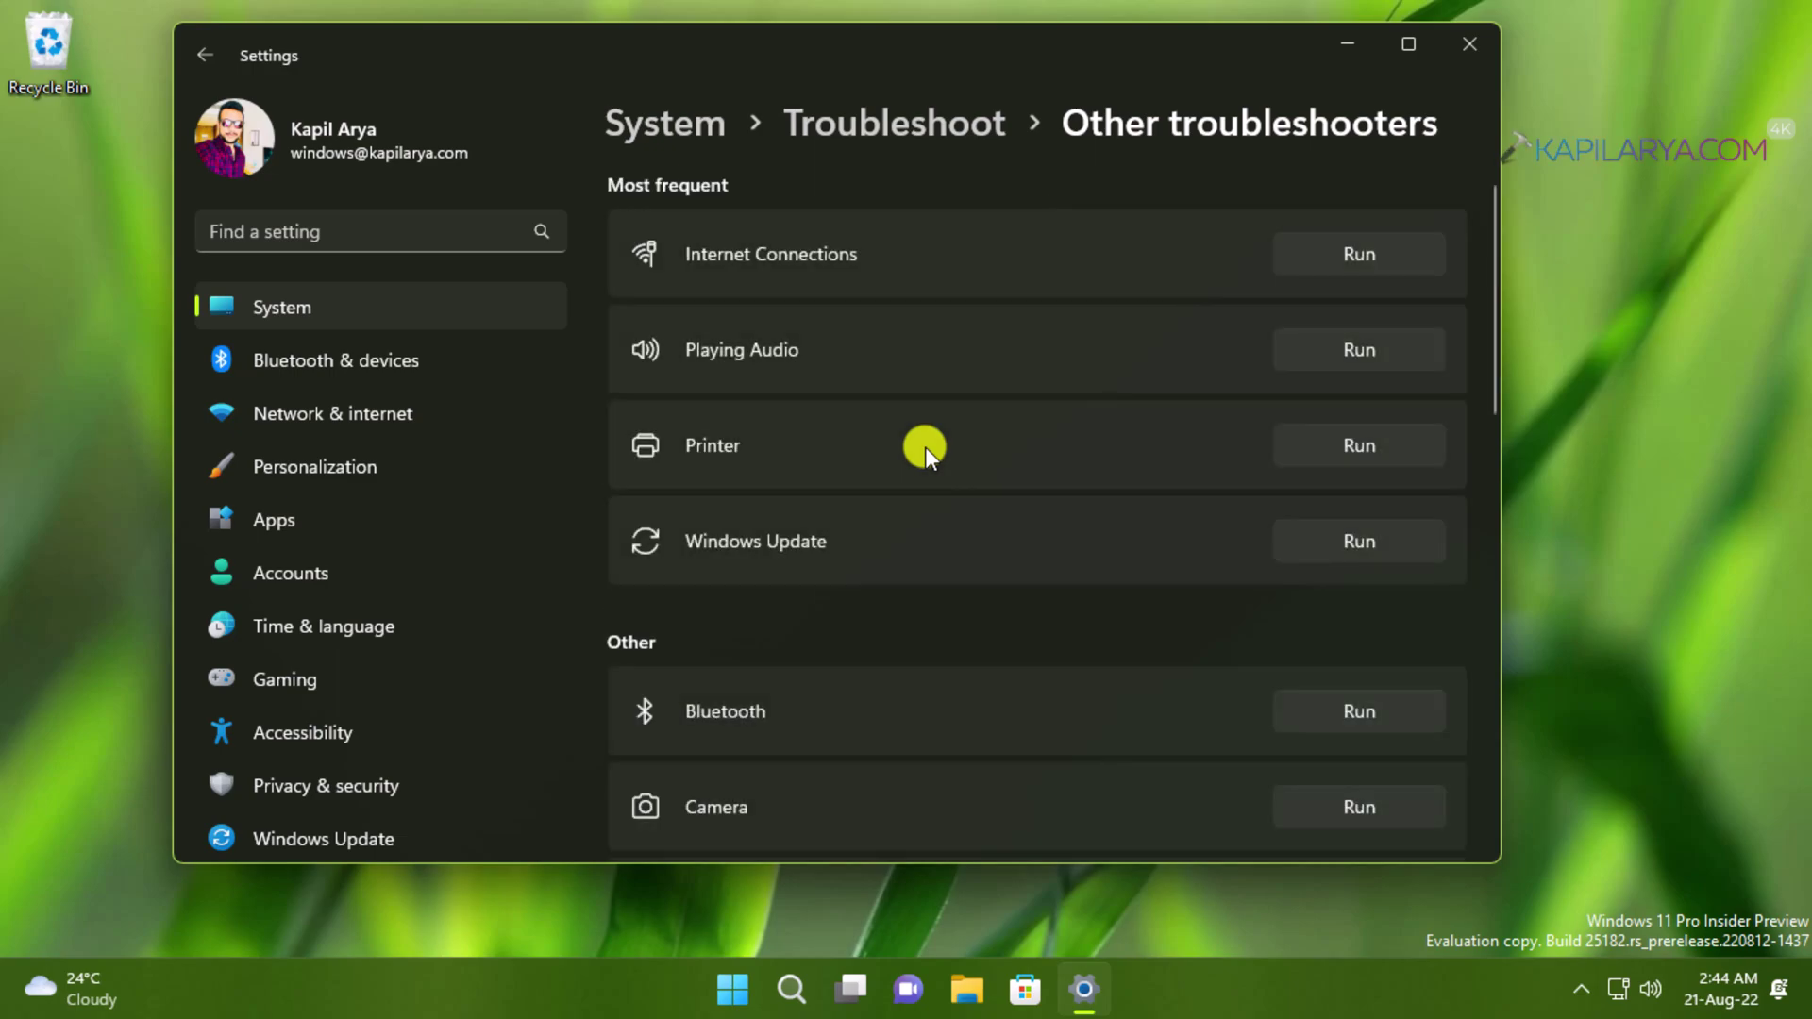
scroll(924, 446, "down", 4)
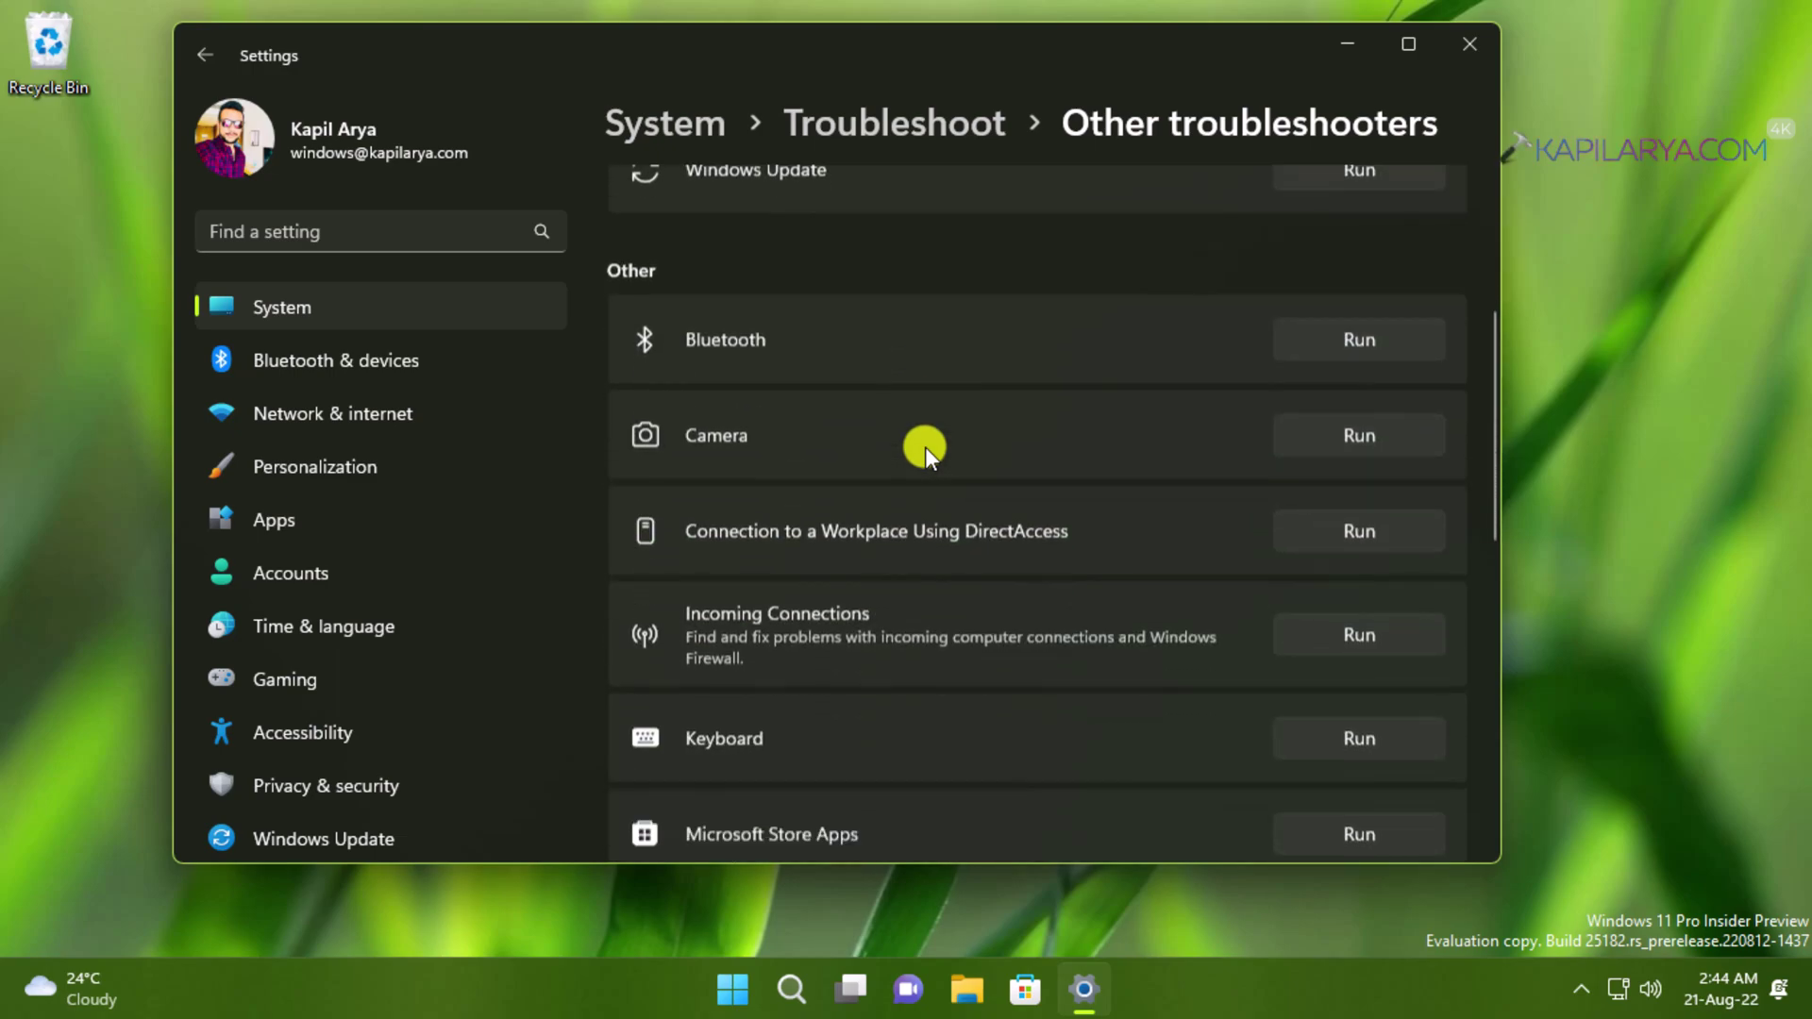
scroll(923, 446, "down", 3)
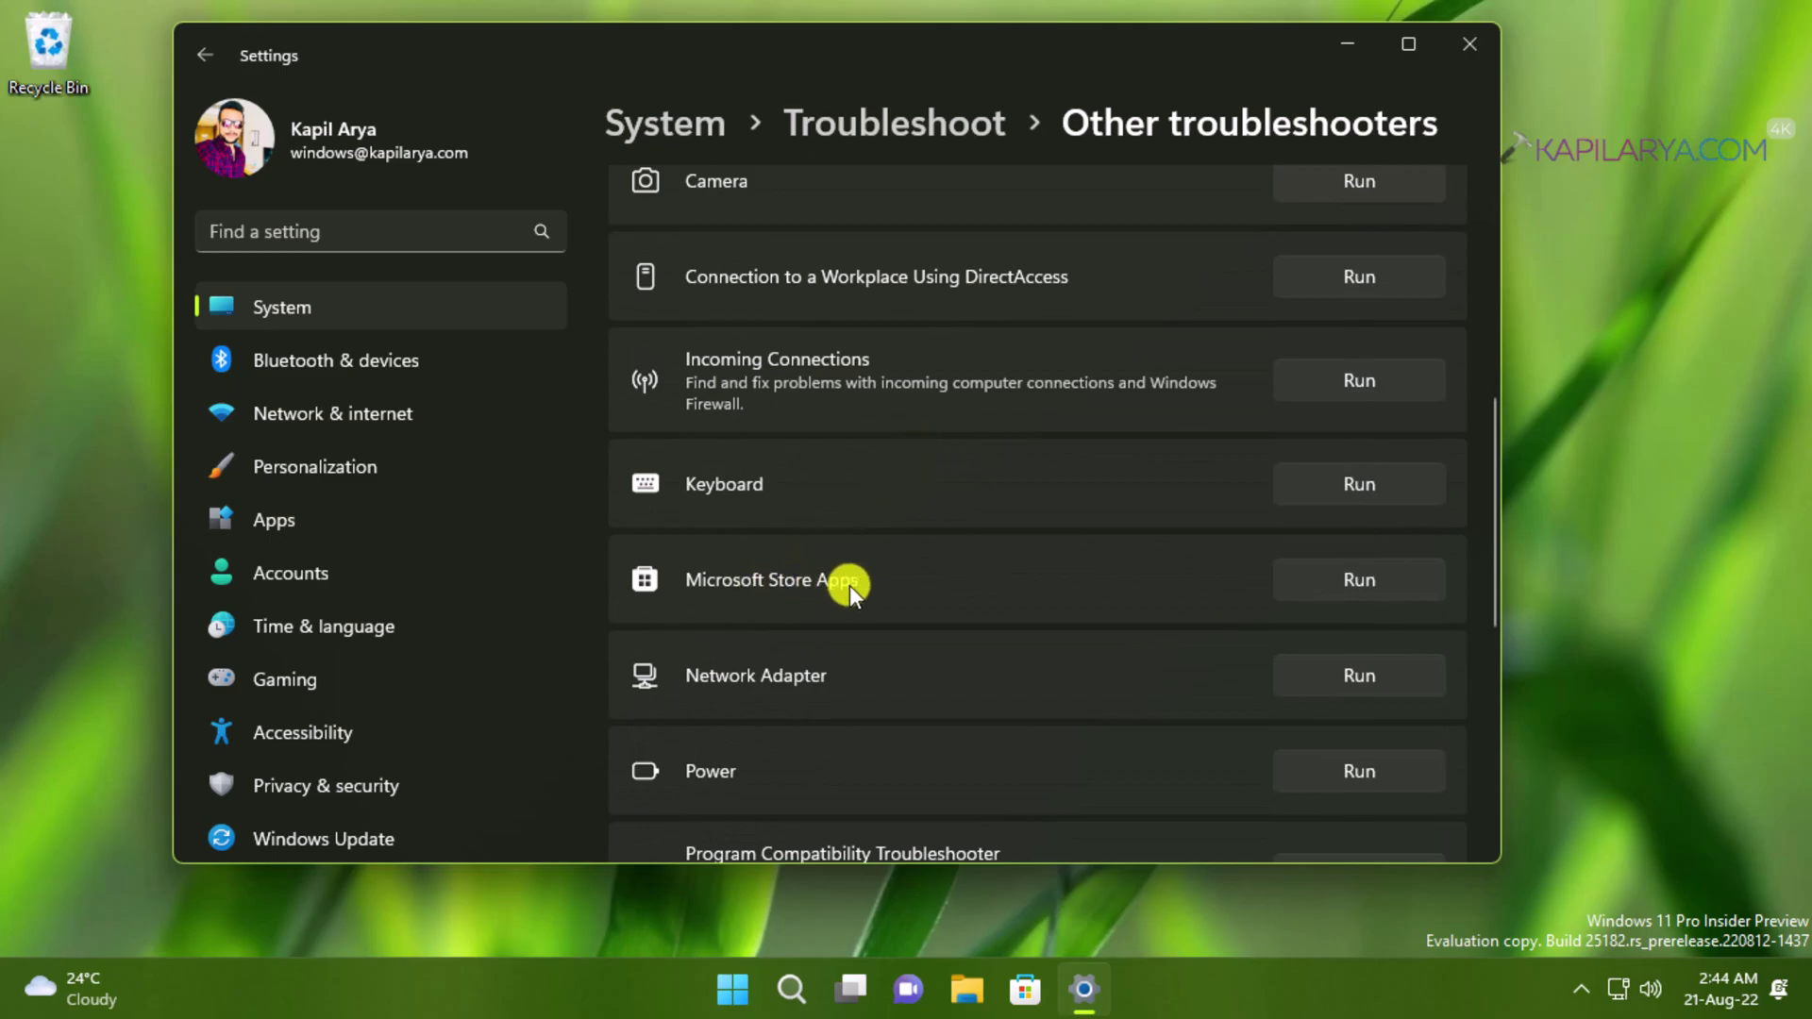
Run the Microsoft Store Apps troubleshooter and review its detailed report of issues not present
left_click(1296, 588)
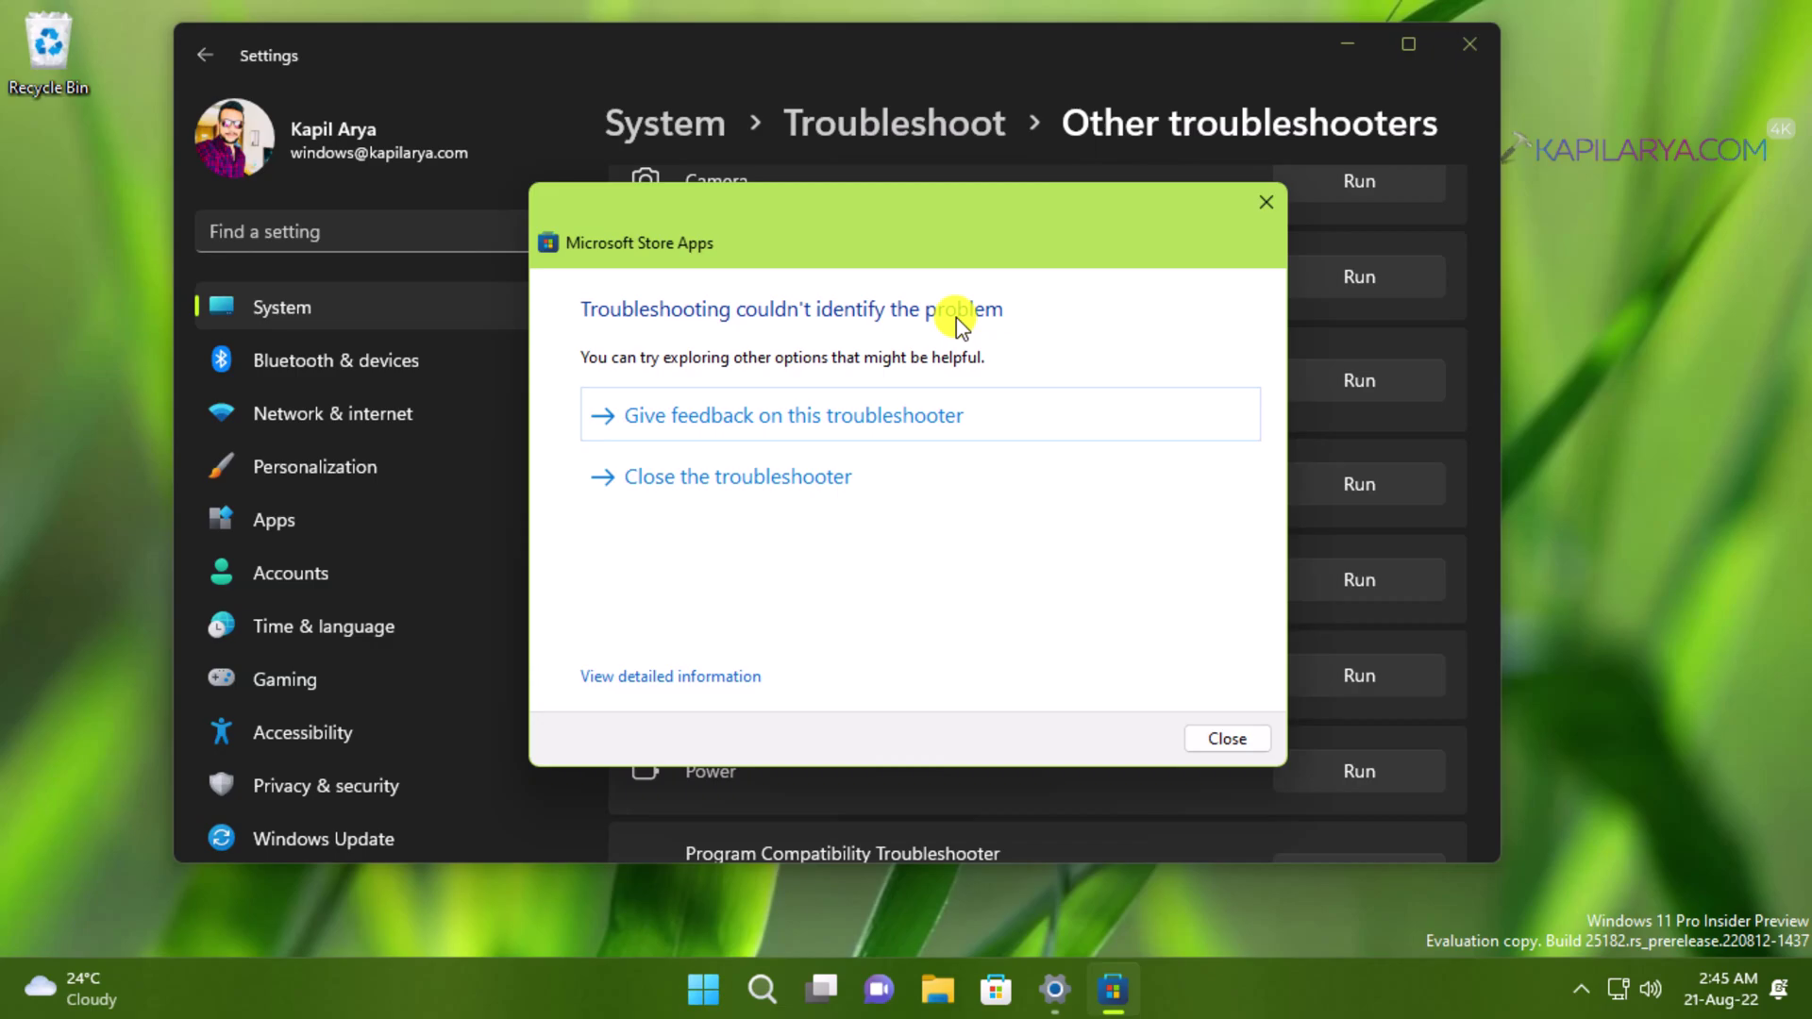
left_click(708, 679)
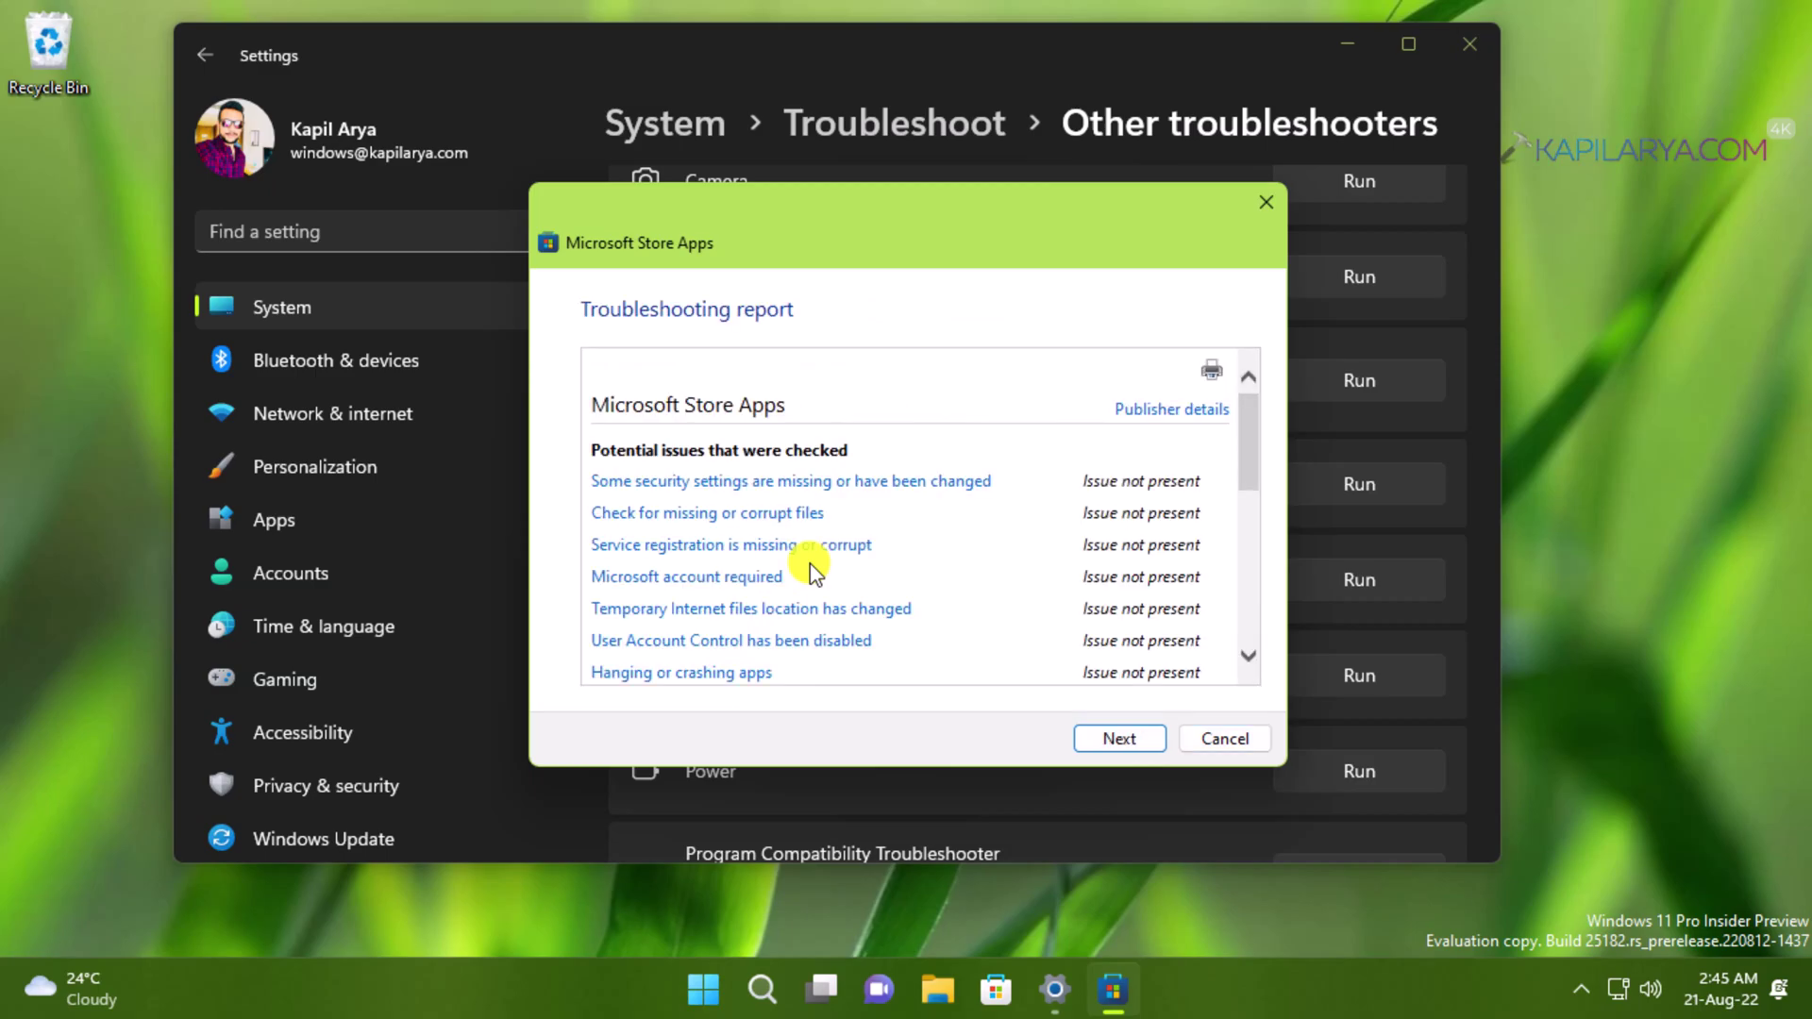
scroll(919, 554, "down", 1)
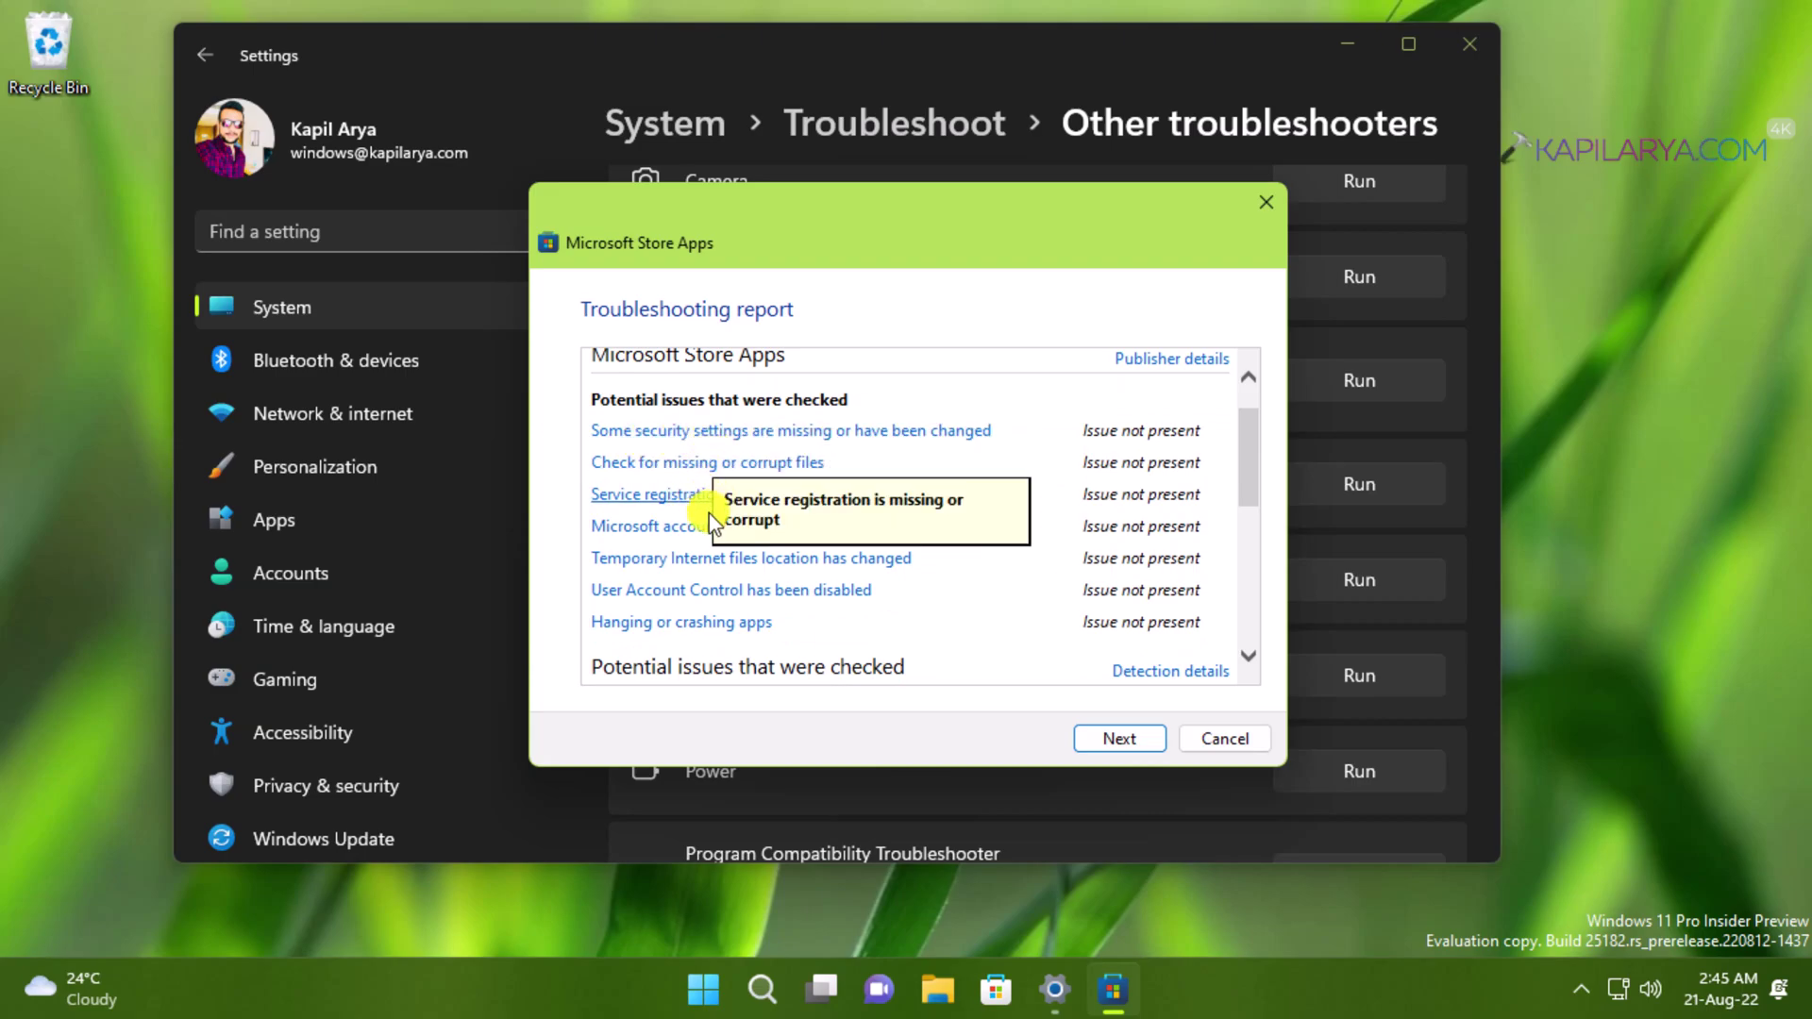
scroll(725, 566, "down", 1)
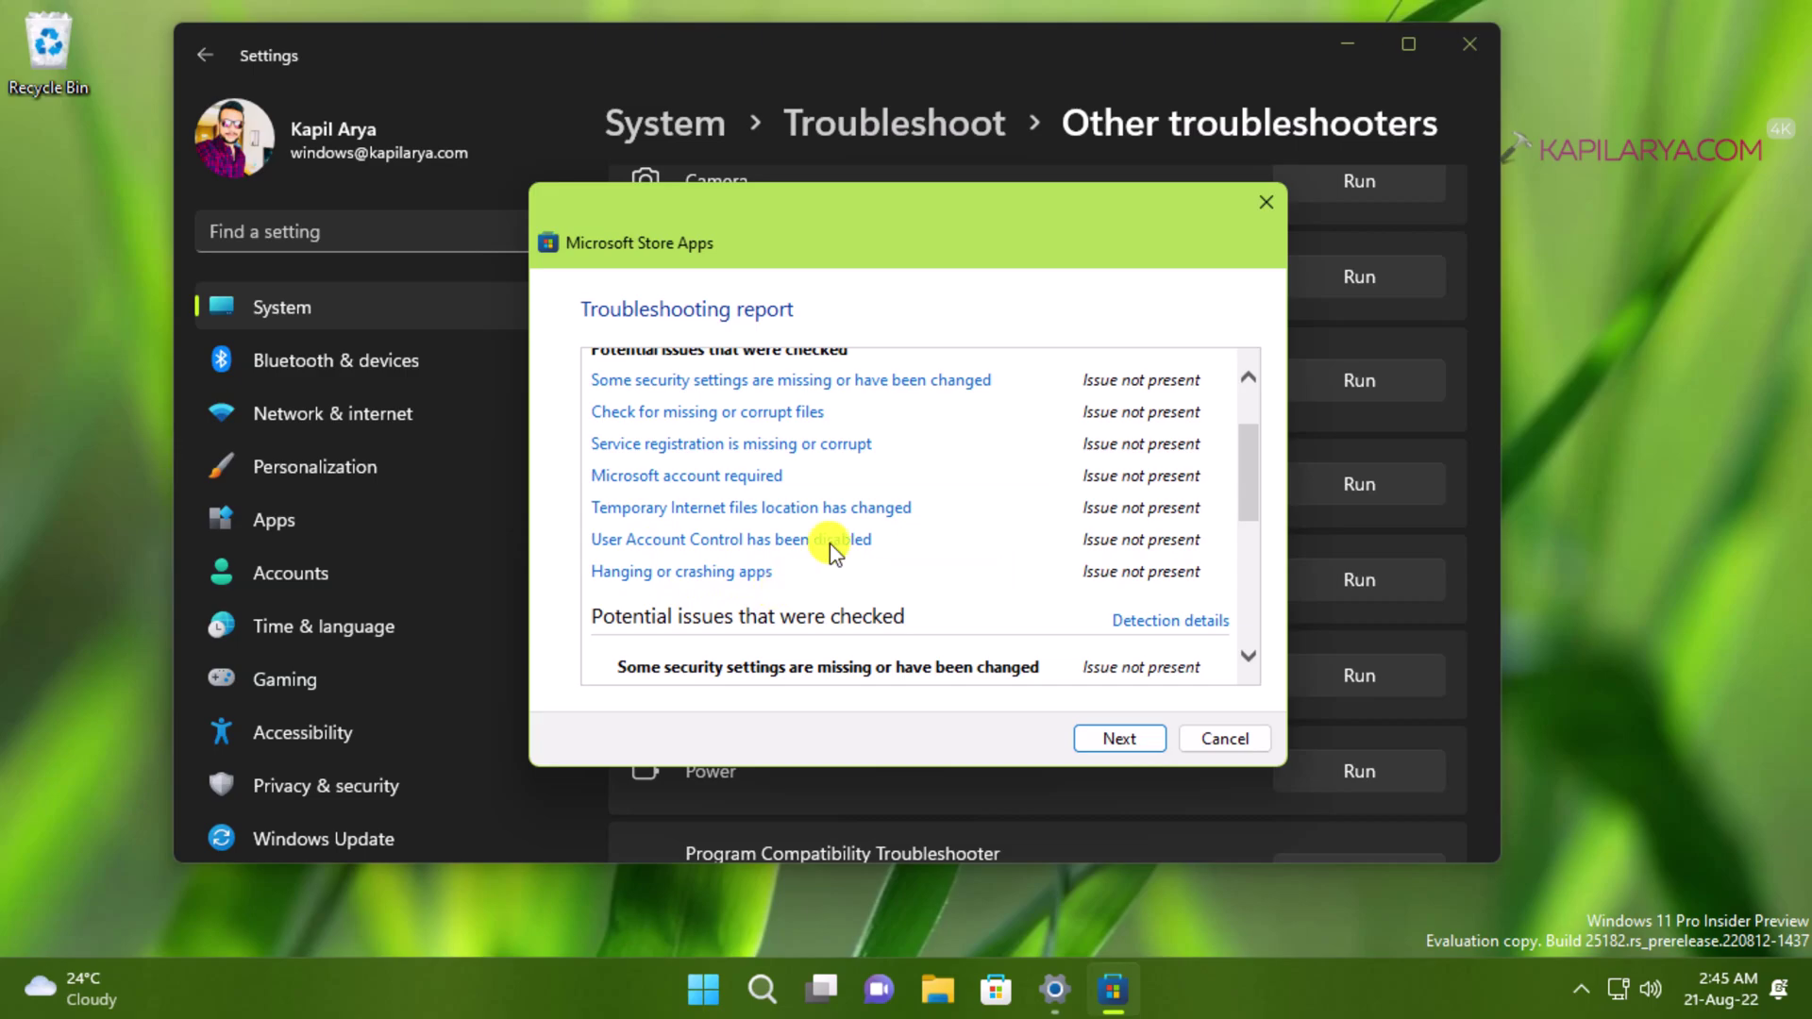
scroll(1126, 435, "up", 1)
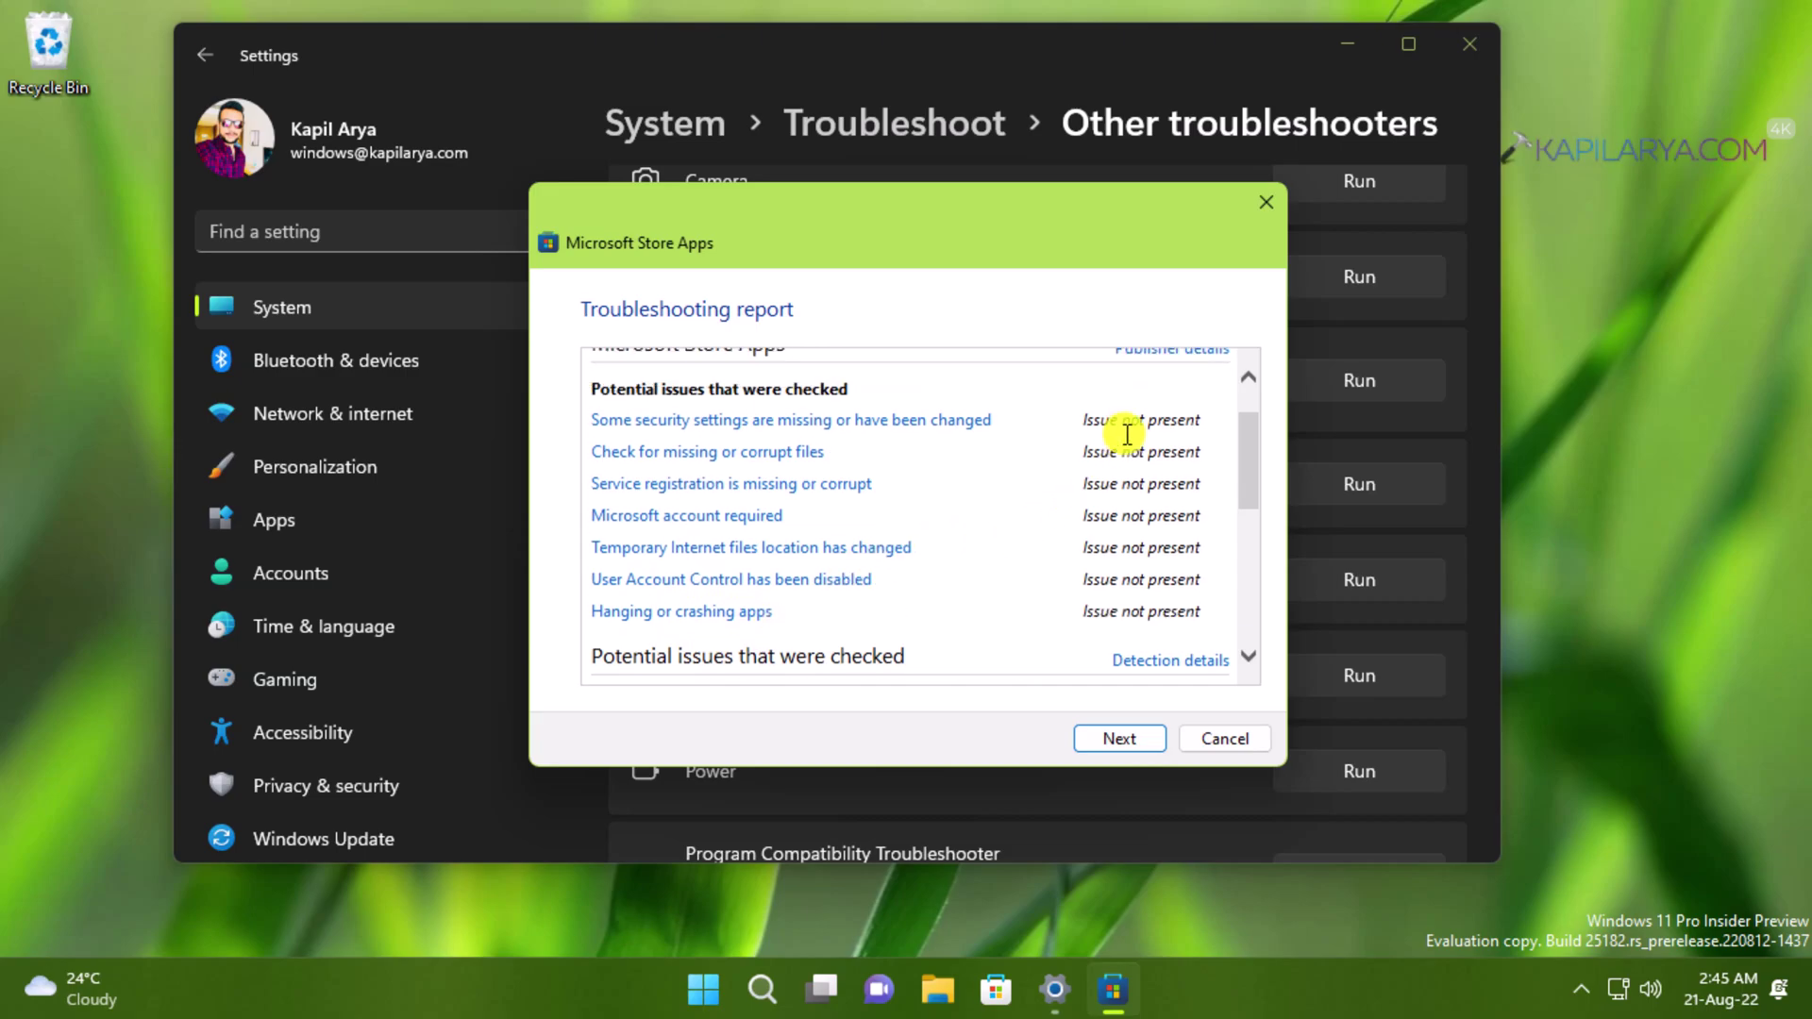
scroll(1127, 435, "up", 2)
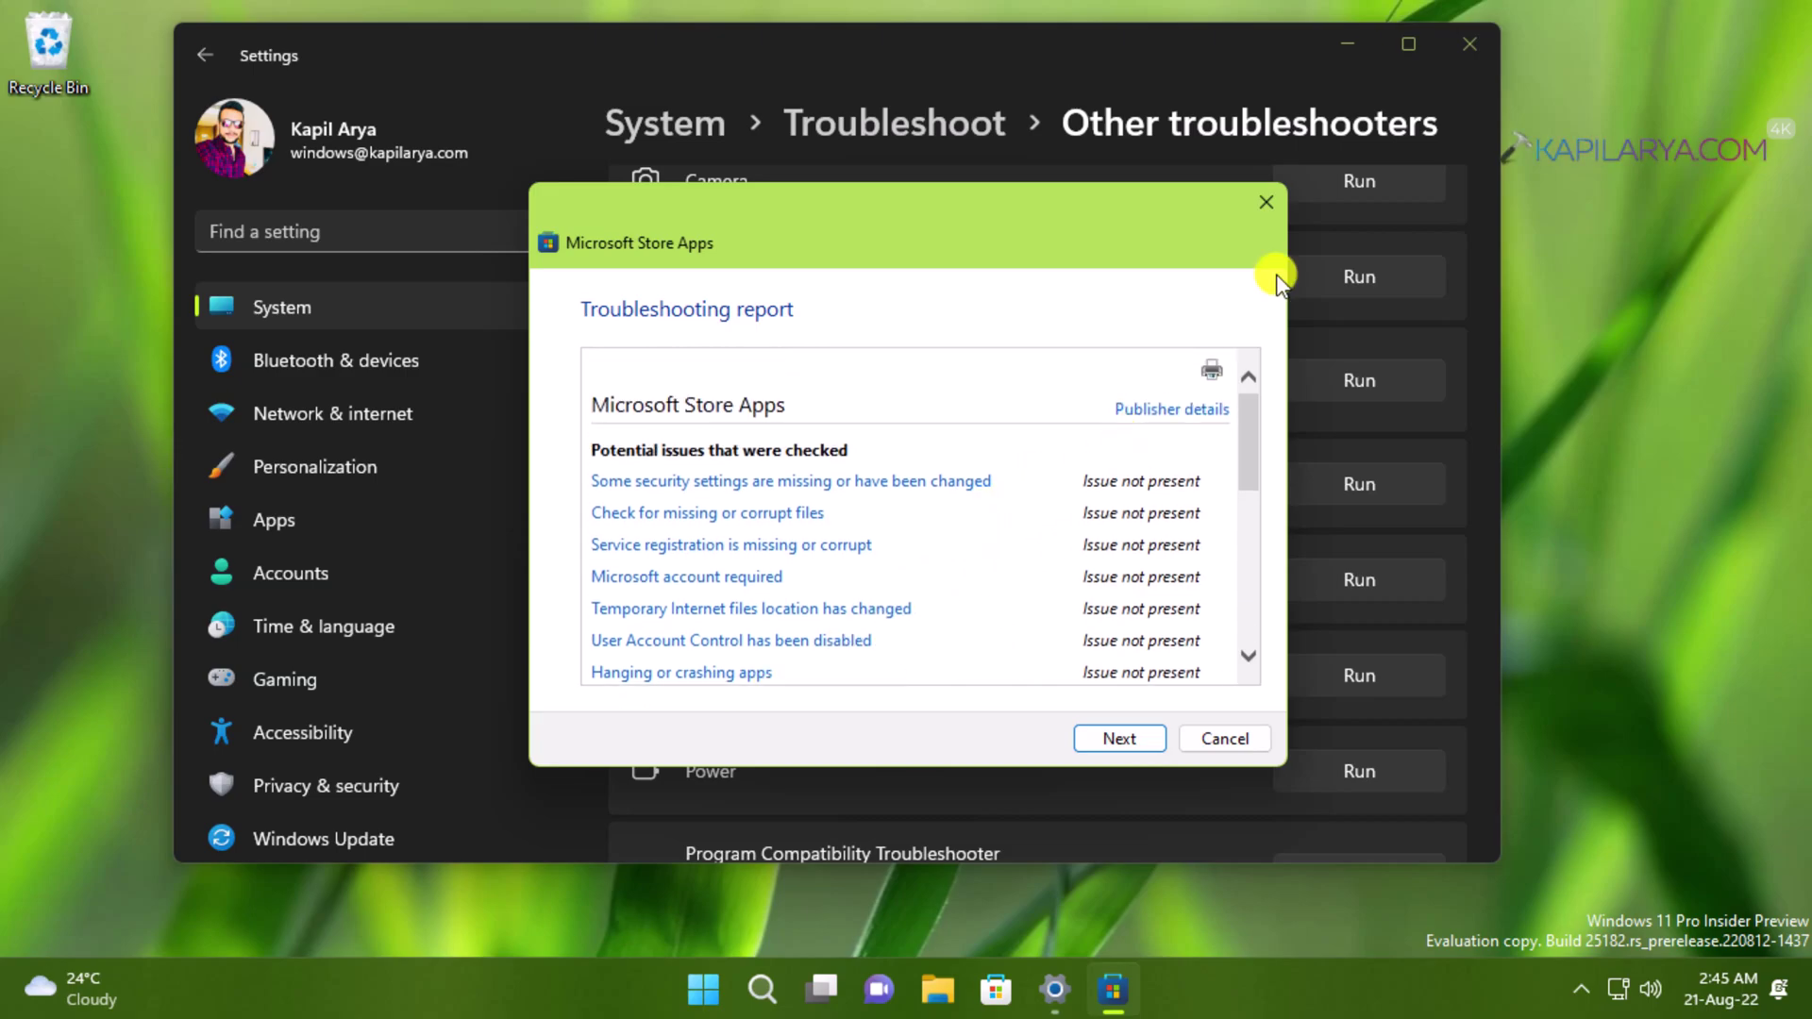
Close the troubleshooter, minimize Settings, and run wsreset.exe from the Run dialog
left_click(1267, 204)
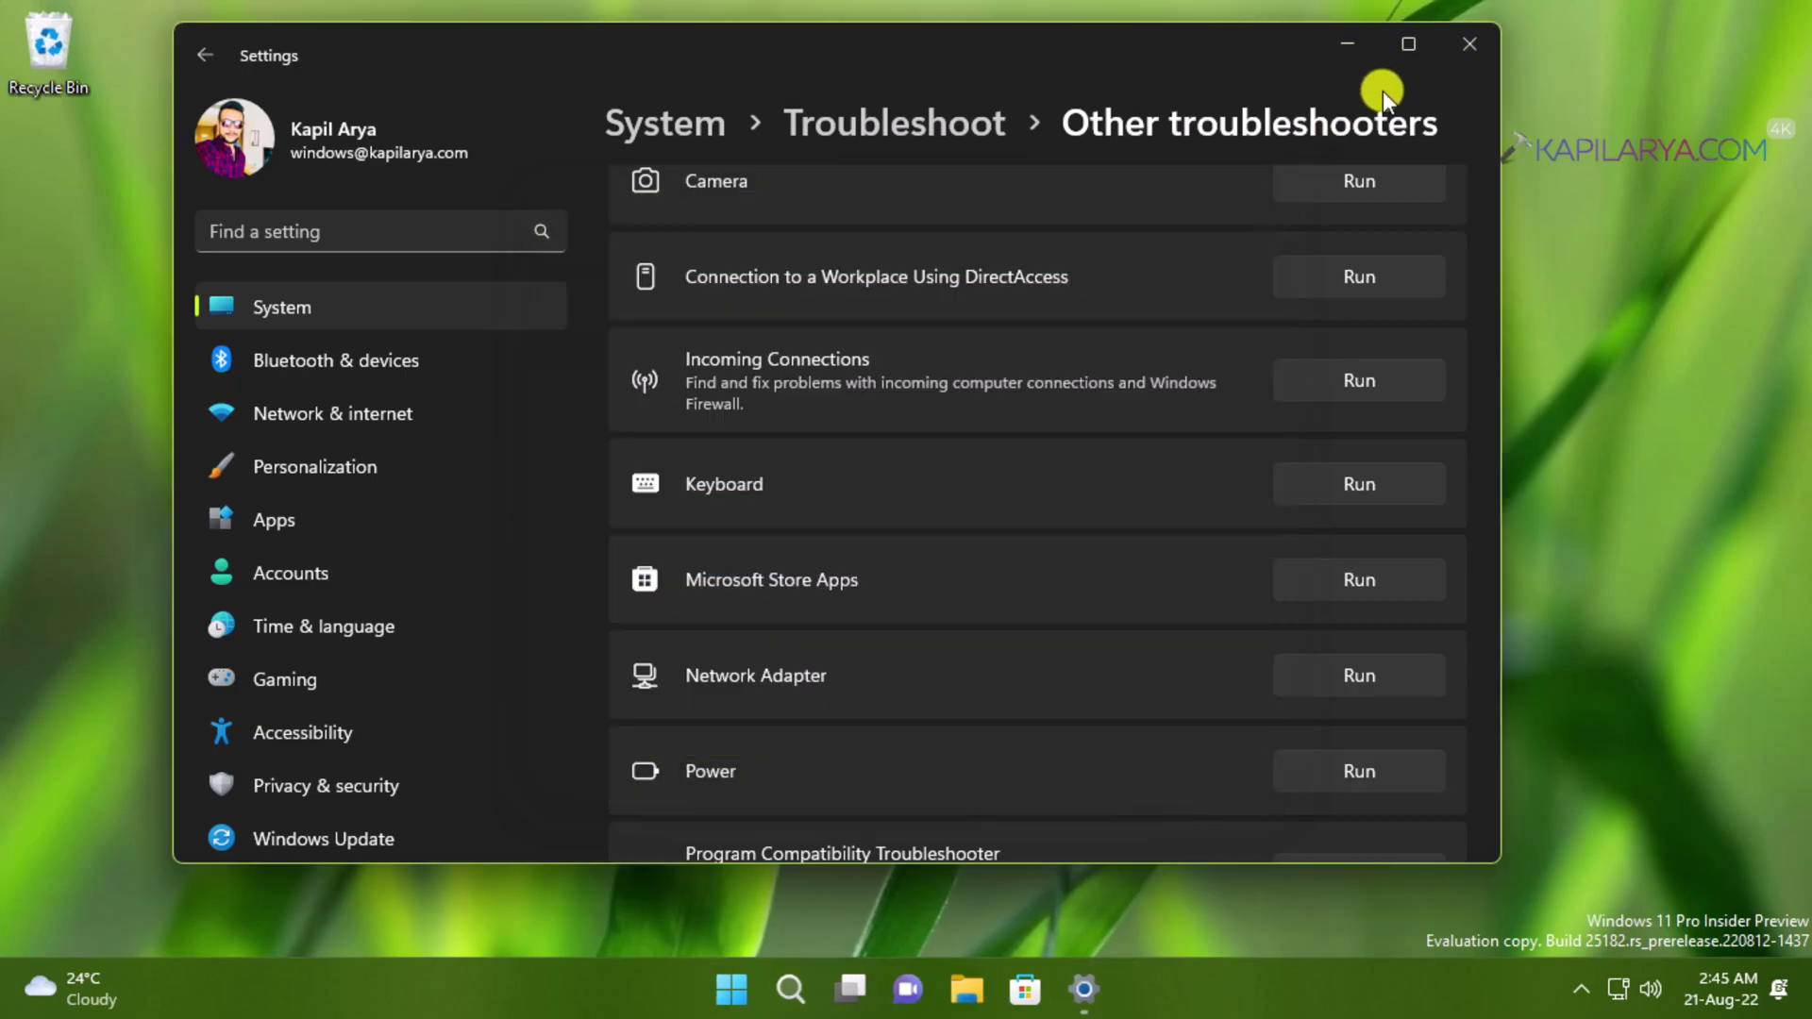
left_click(1349, 43)
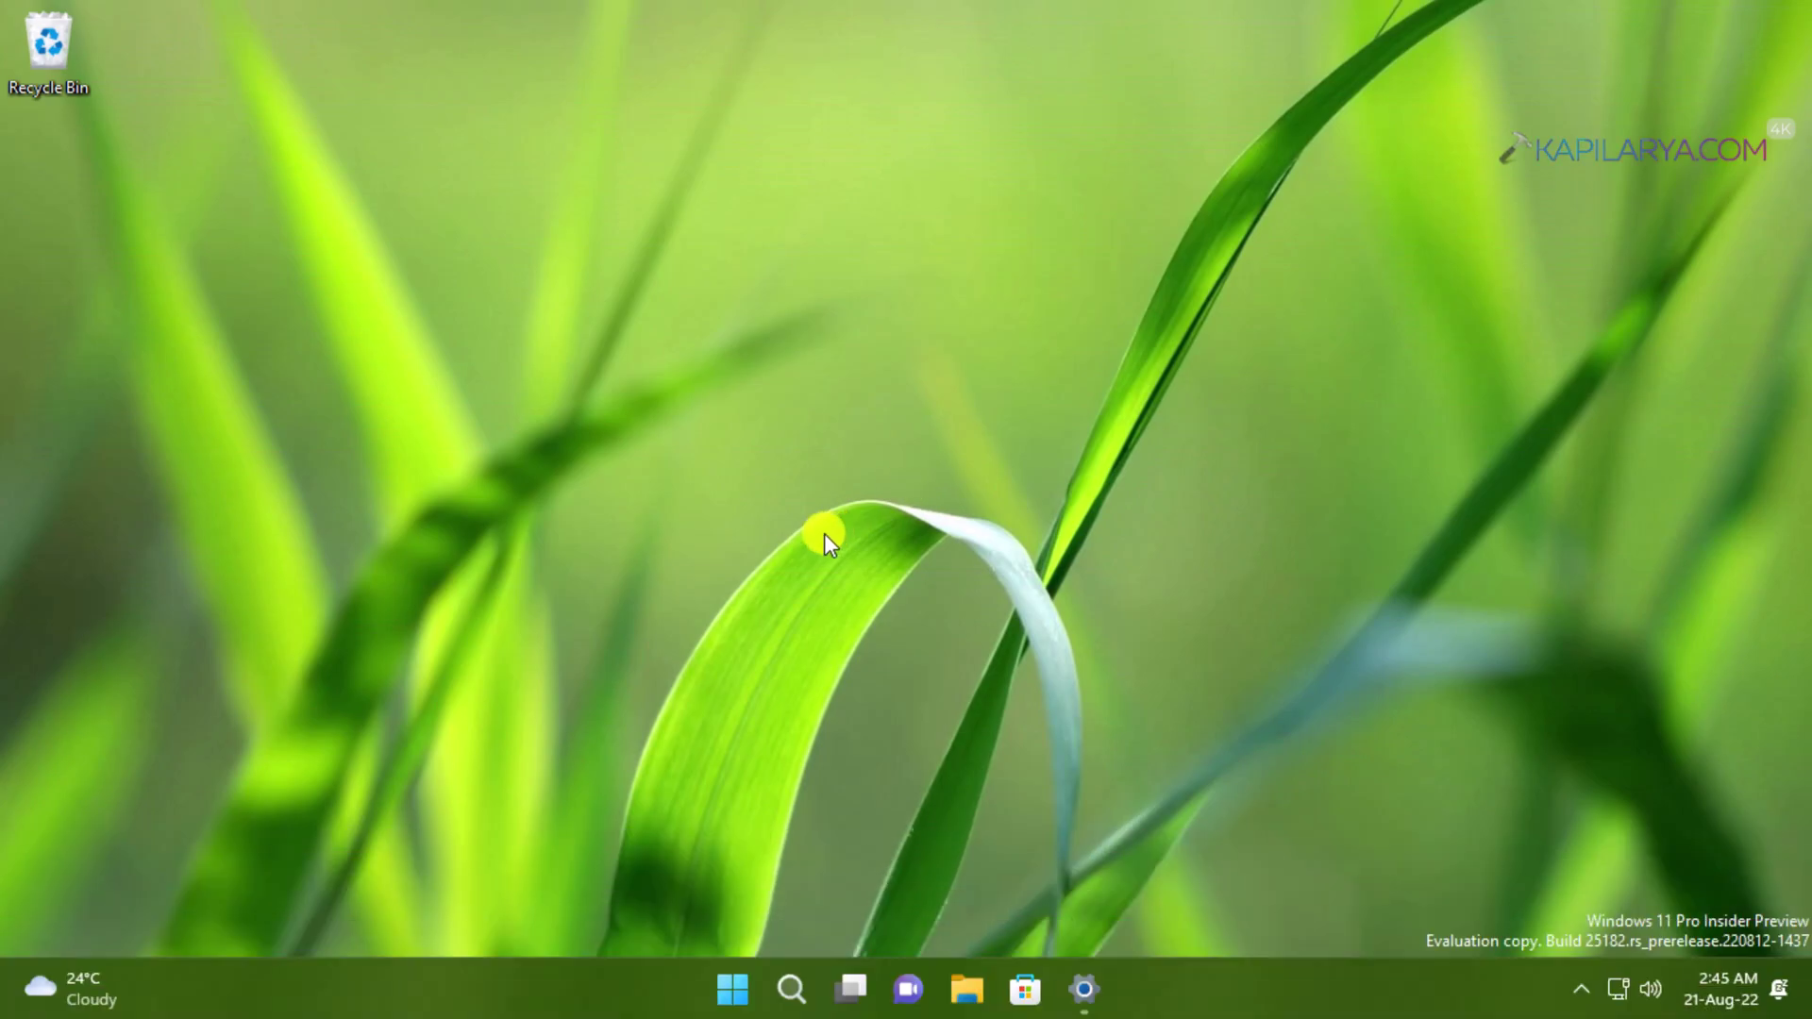
key("super+r")
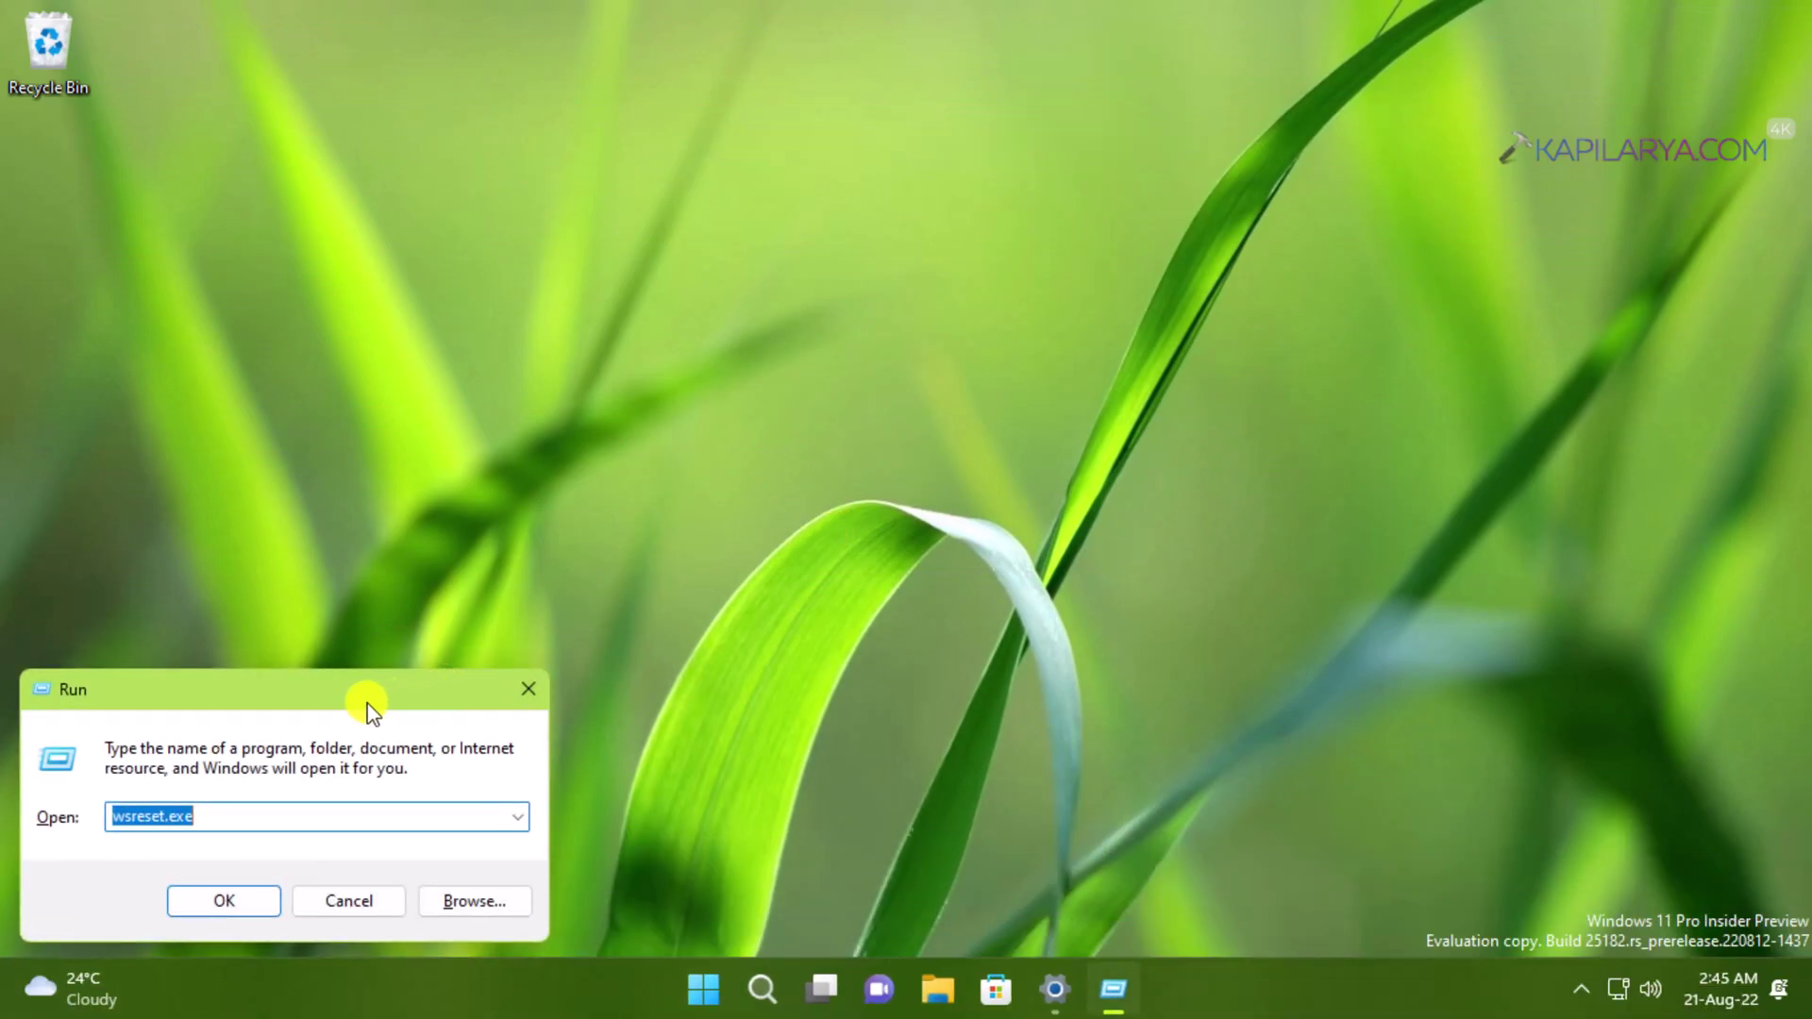
left_click_drag(369, 710, 896, 378)
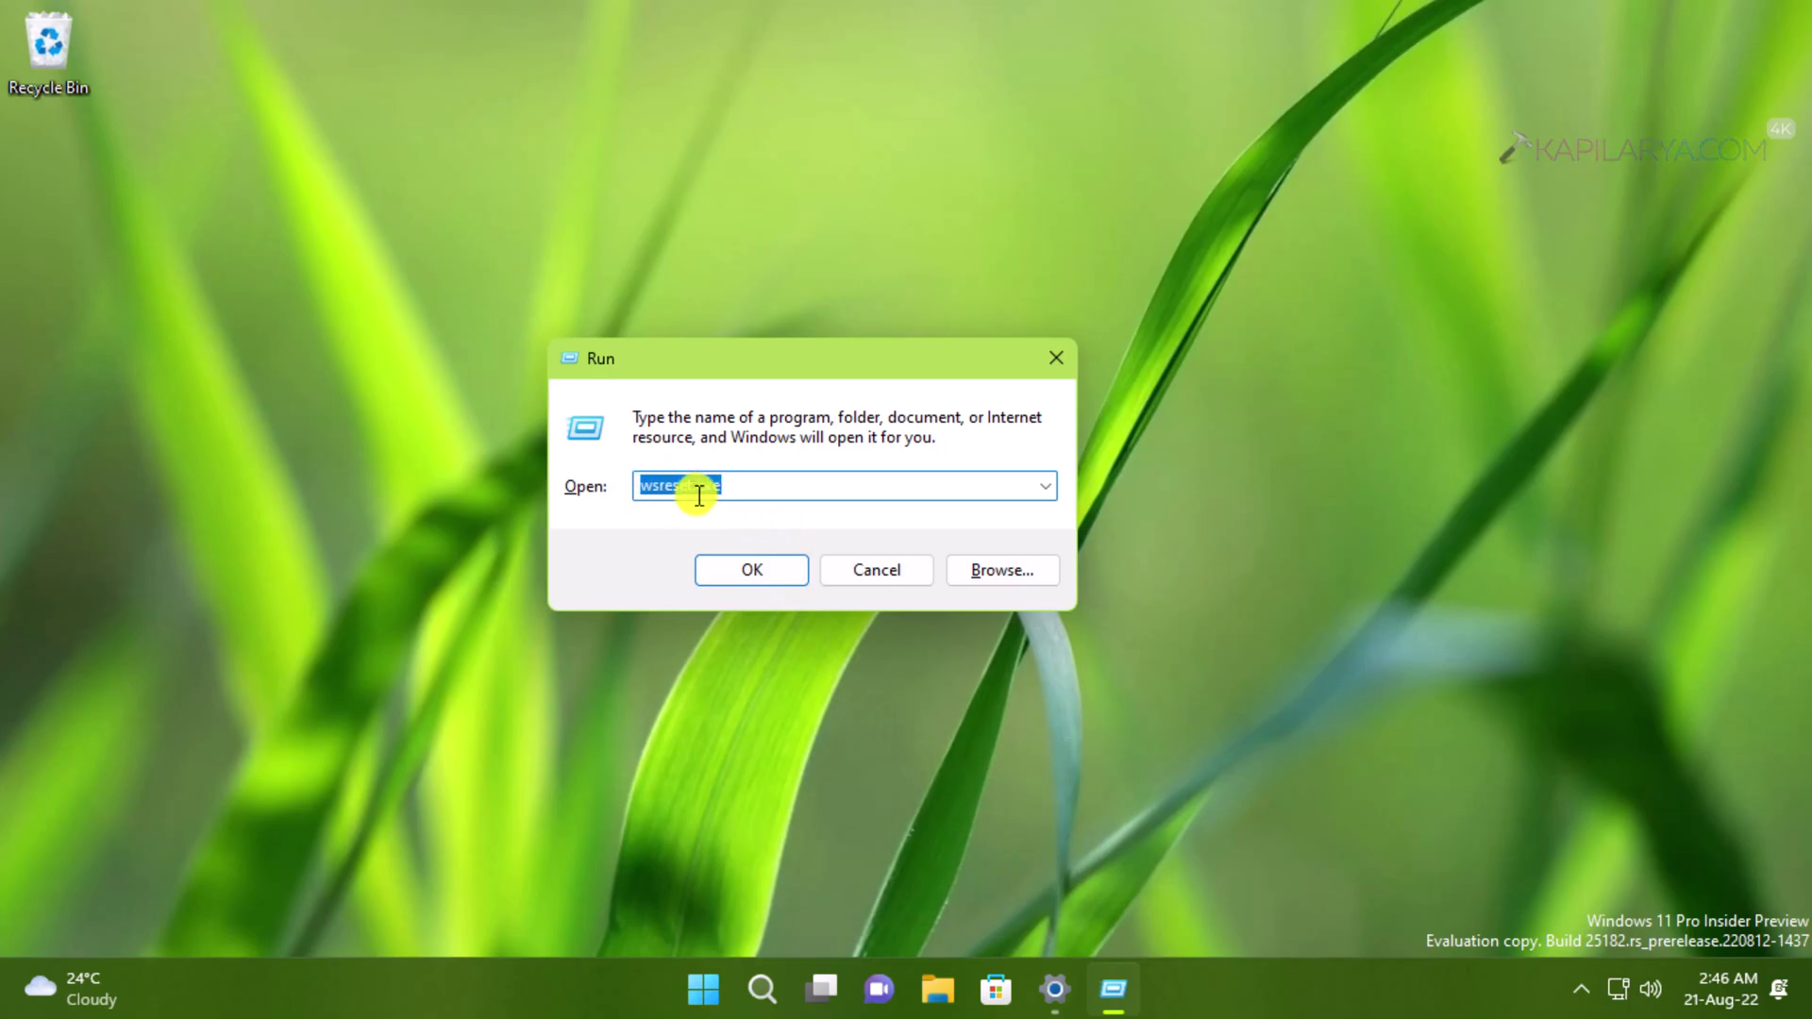
left_click(722, 570)
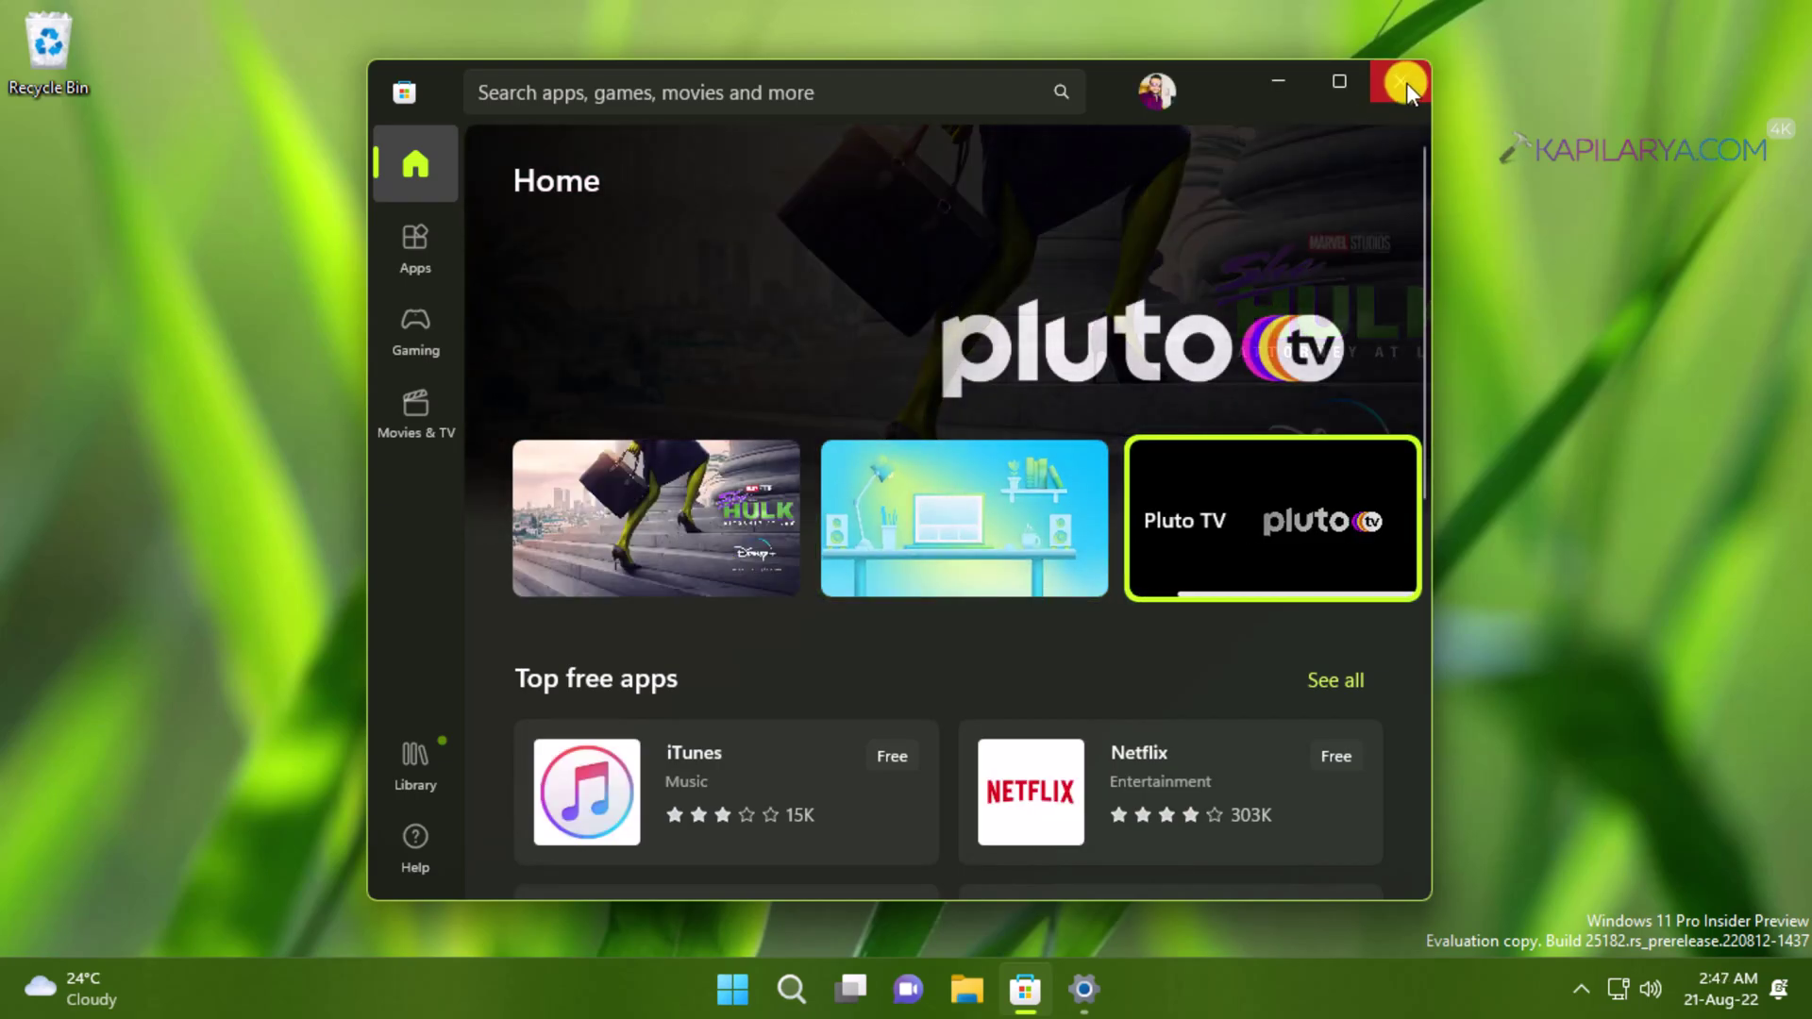
Close the Microsoft Store window that reopened after the wsreset cache reset
left_click(1406, 83)
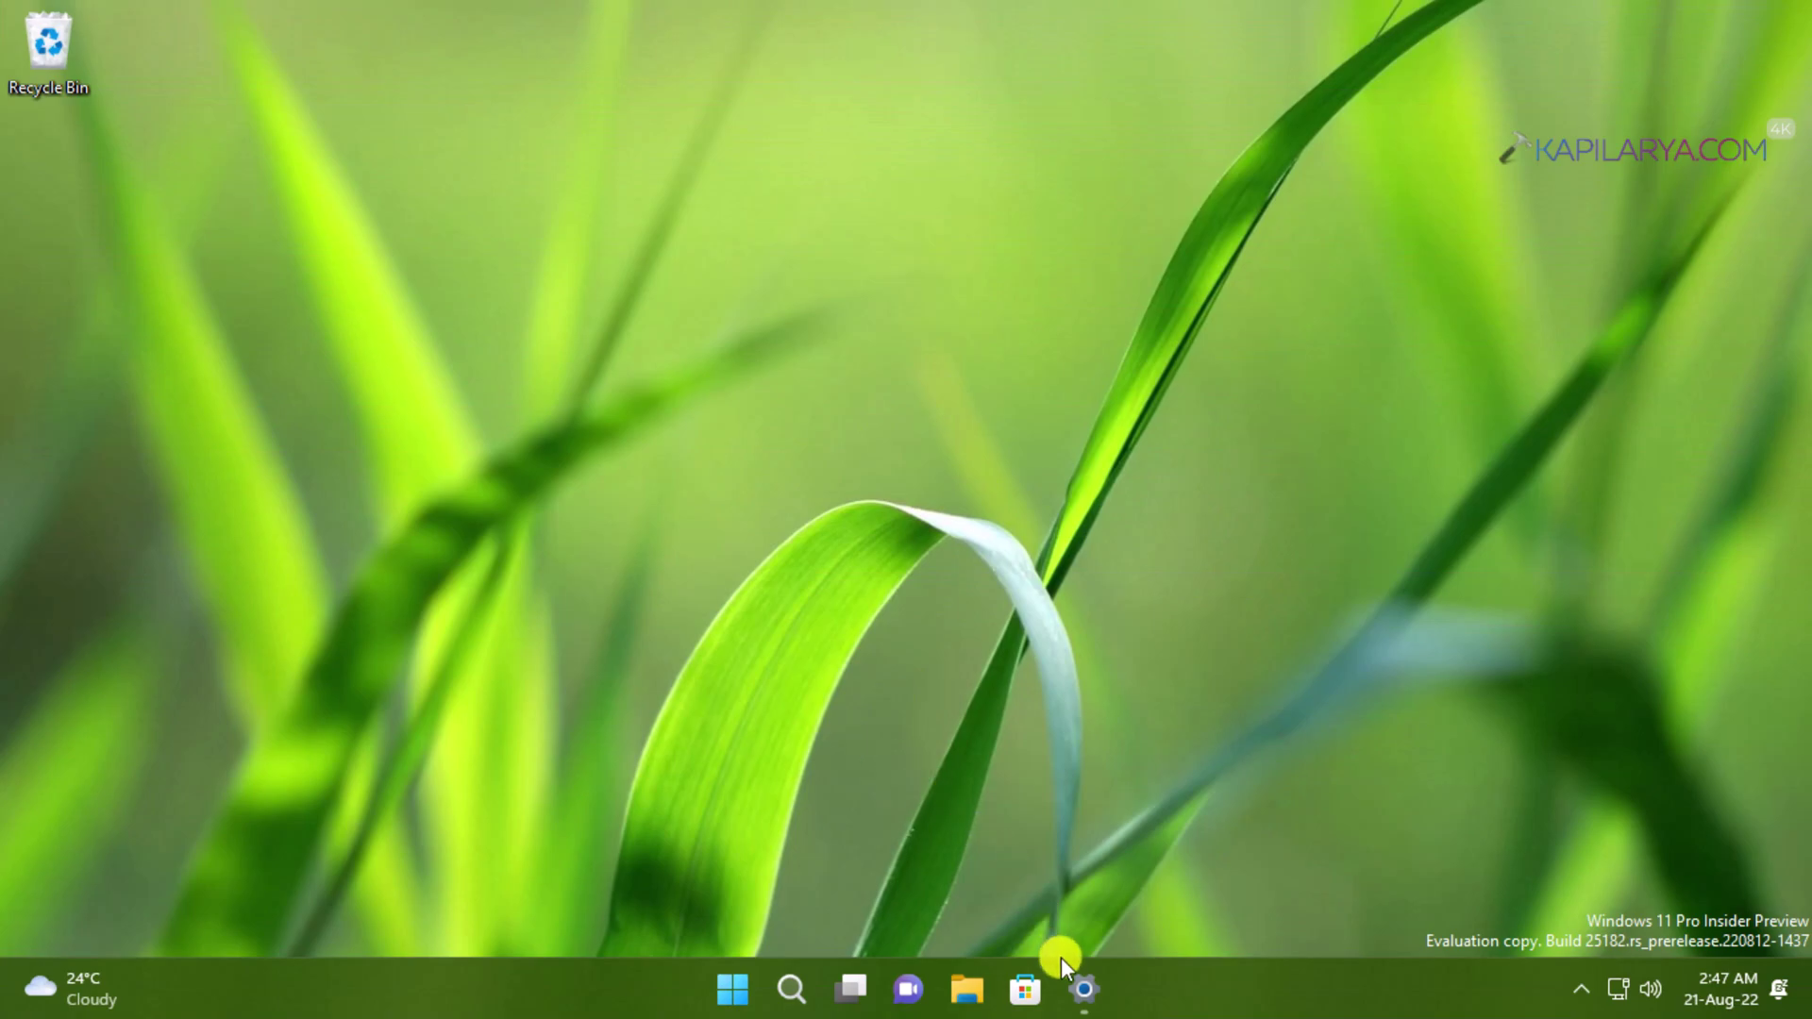
Restore Settings, go to Apps > Installed apps, and show Microsoft Store's '...' options menu
left_click(1083, 991)
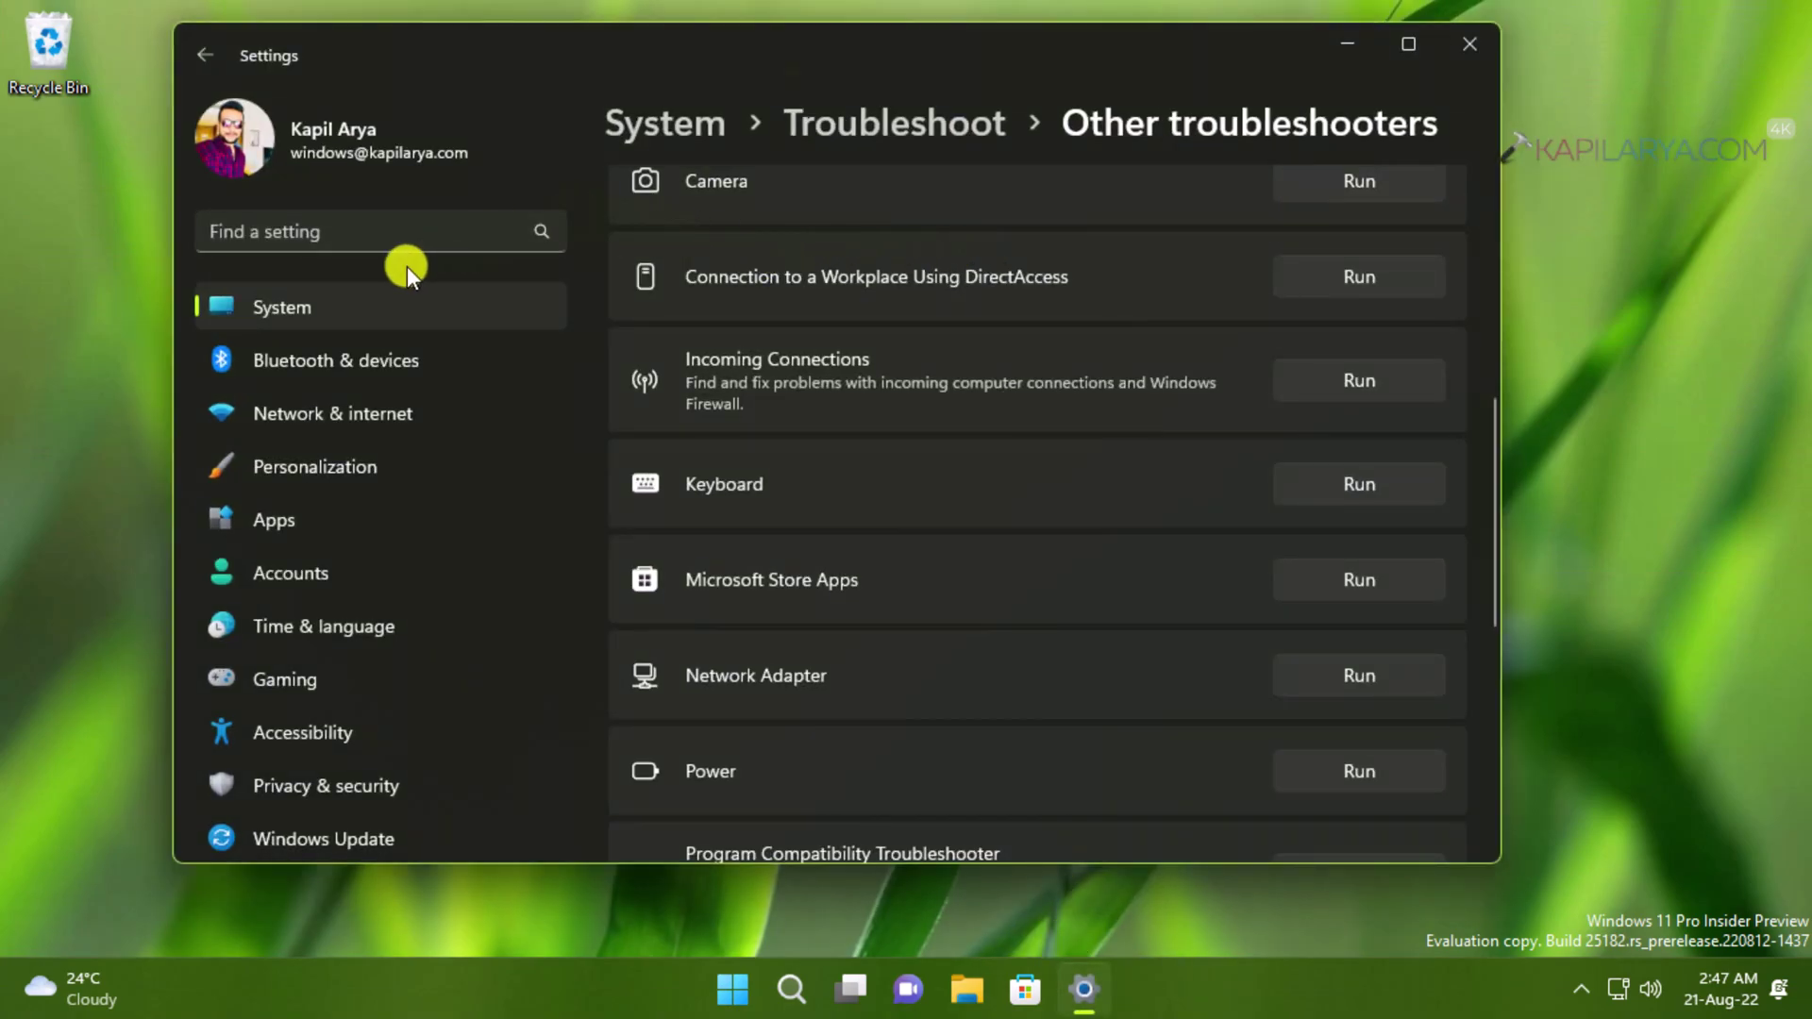
left_click(293, 522)
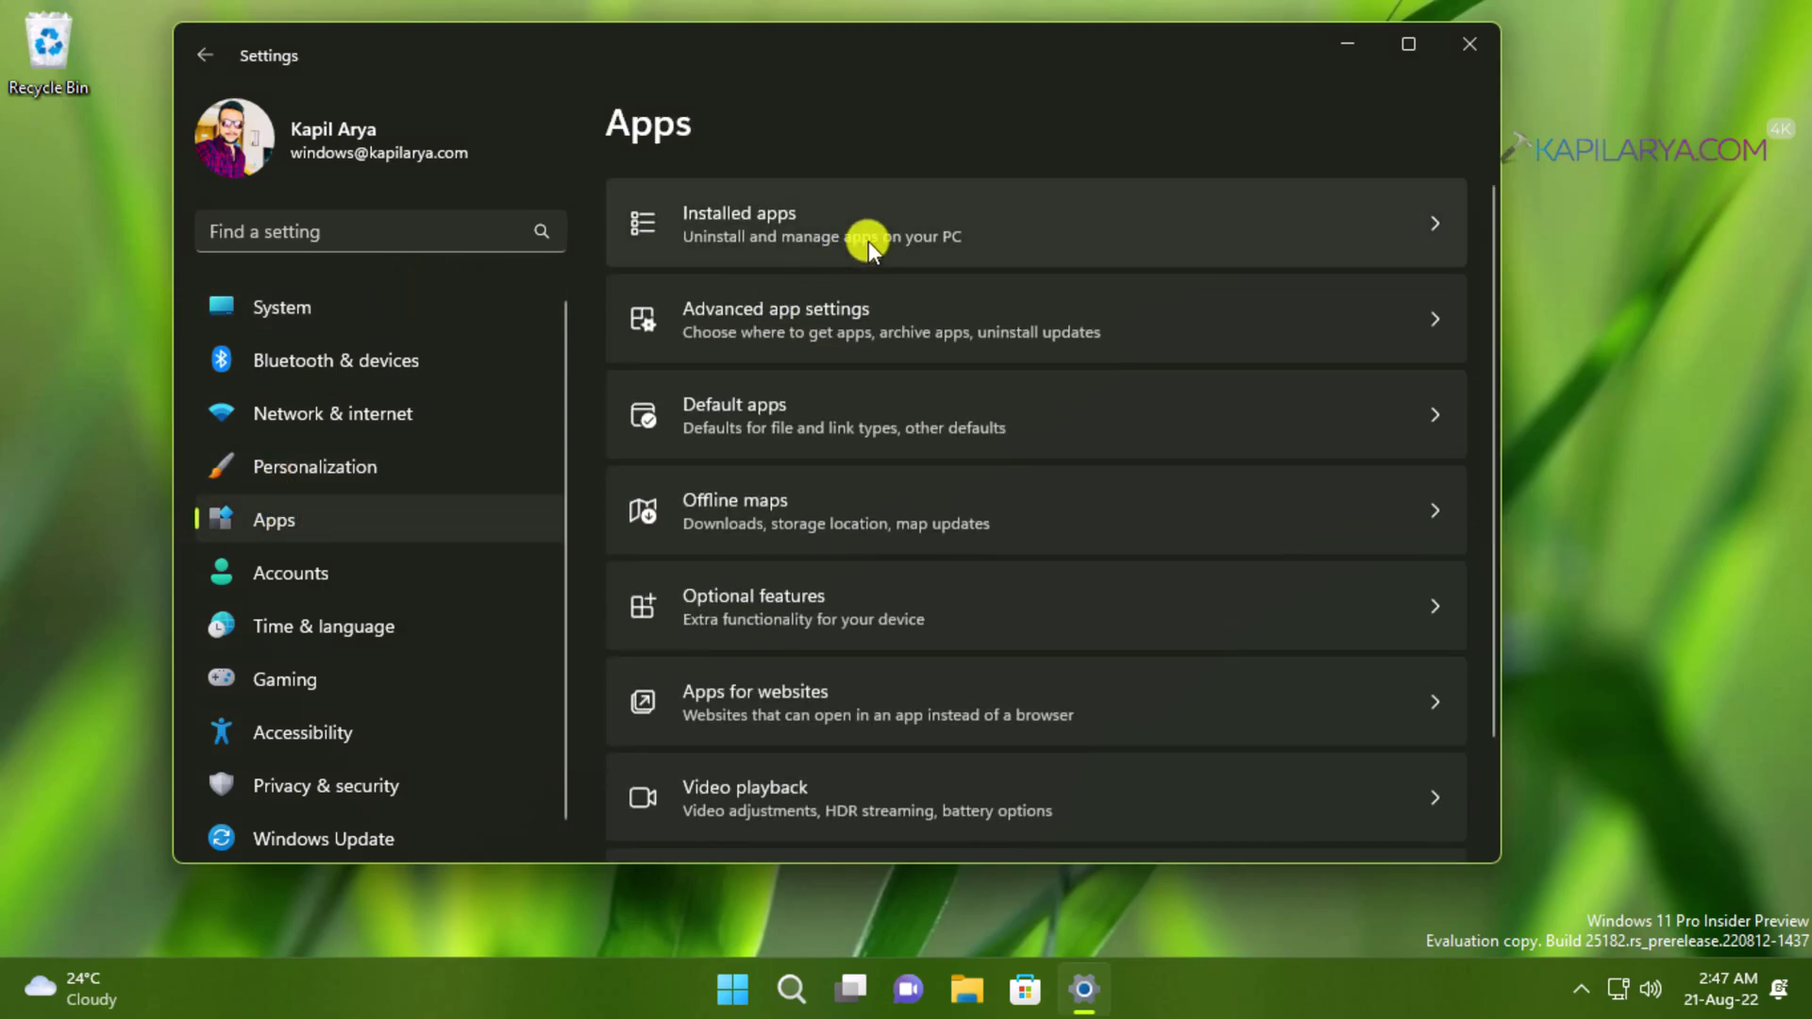
left_click(1010, 233)
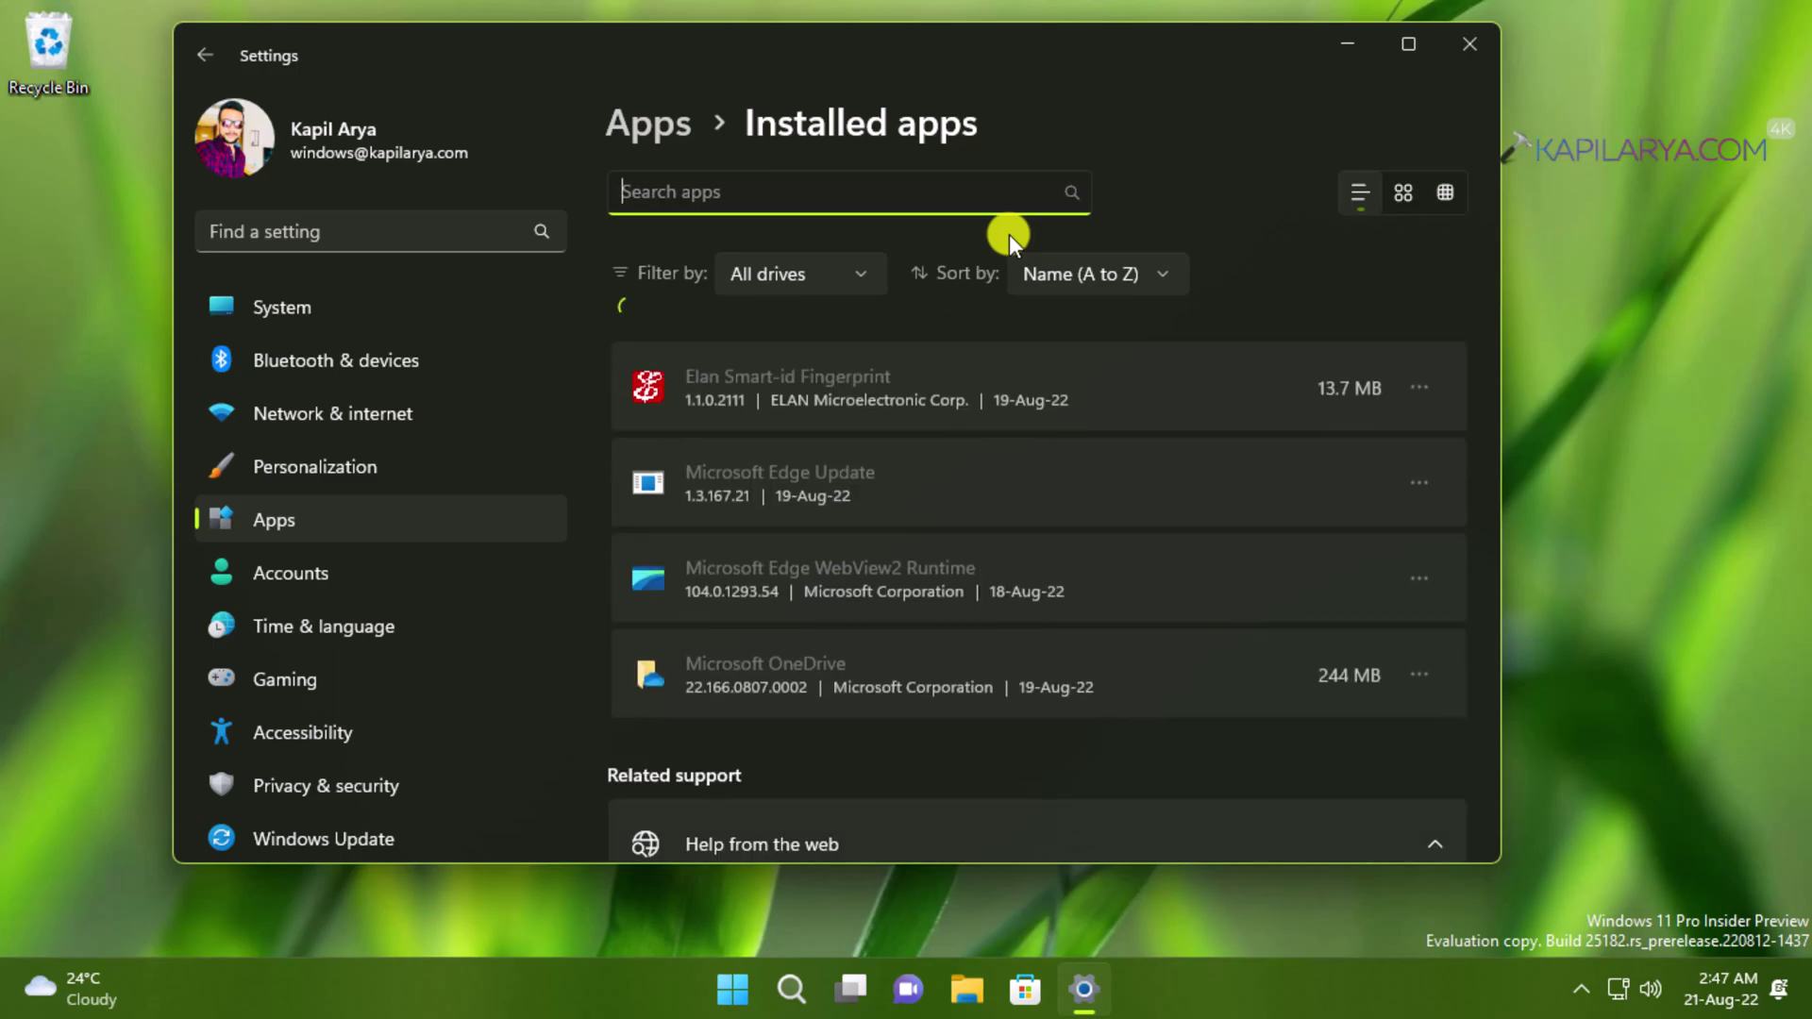
scroll(1087, 432, "down", 1)
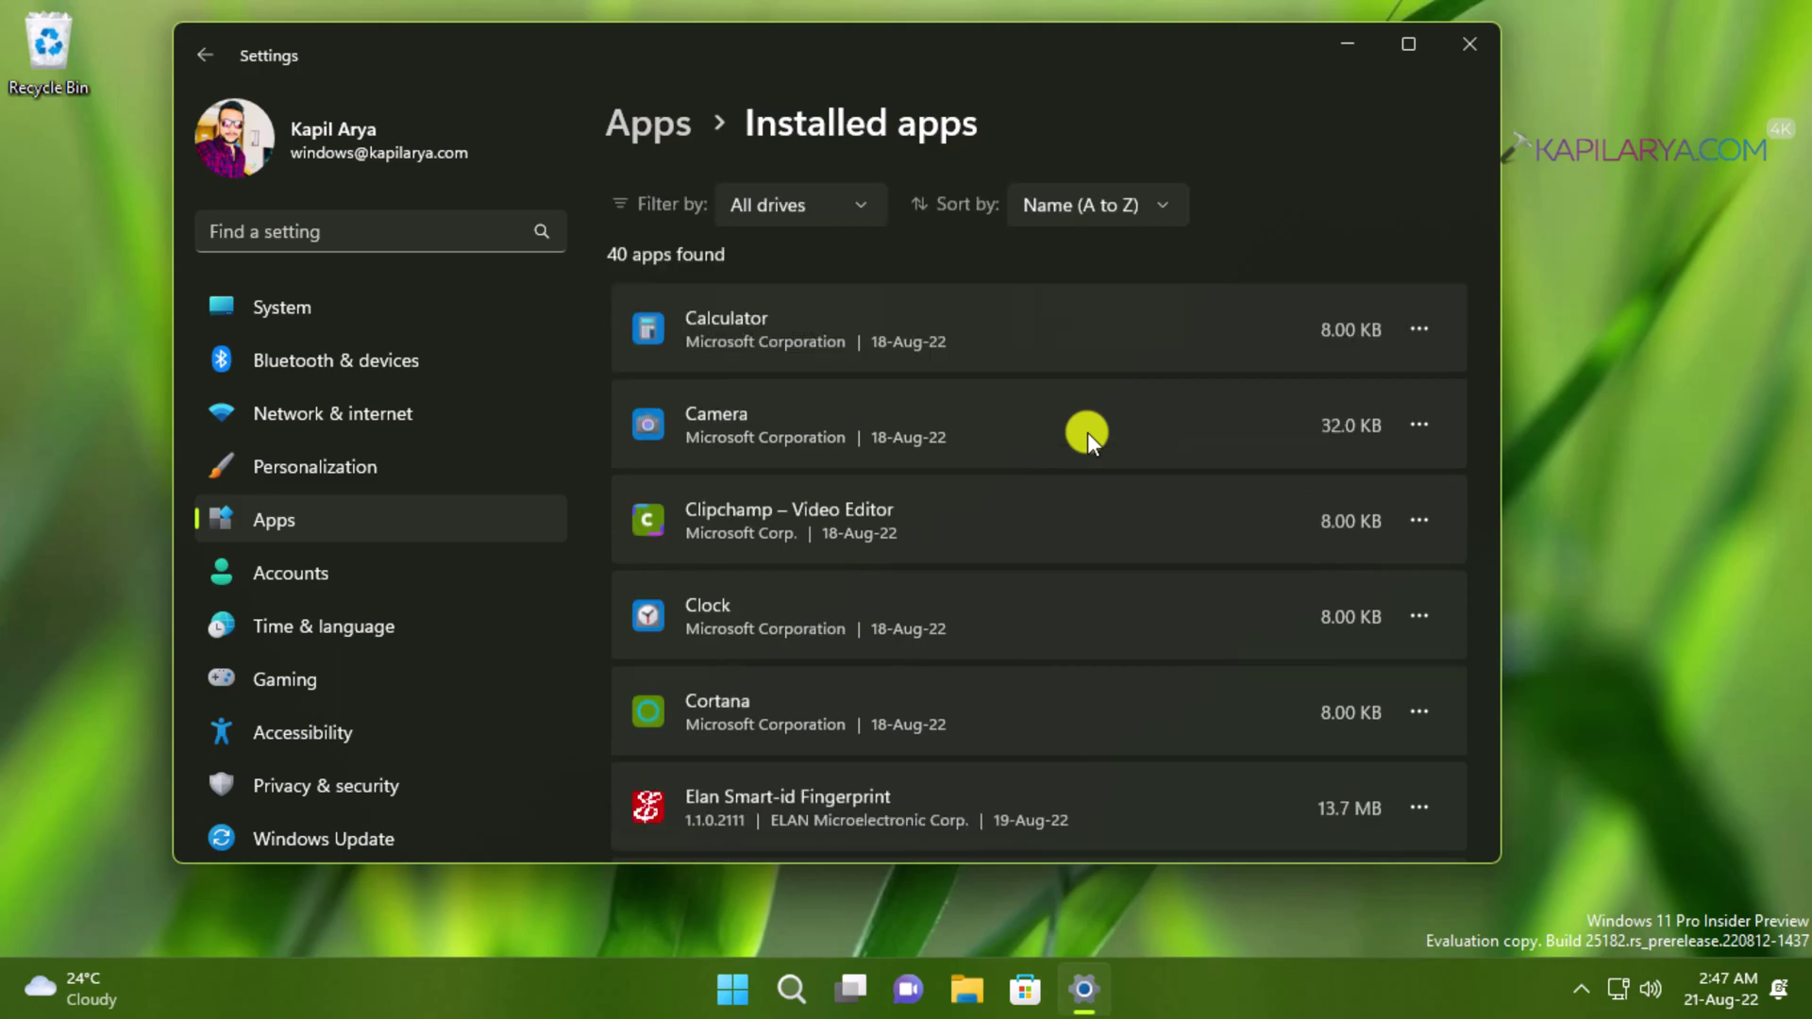
scroll(1088, 432, "down", 8)
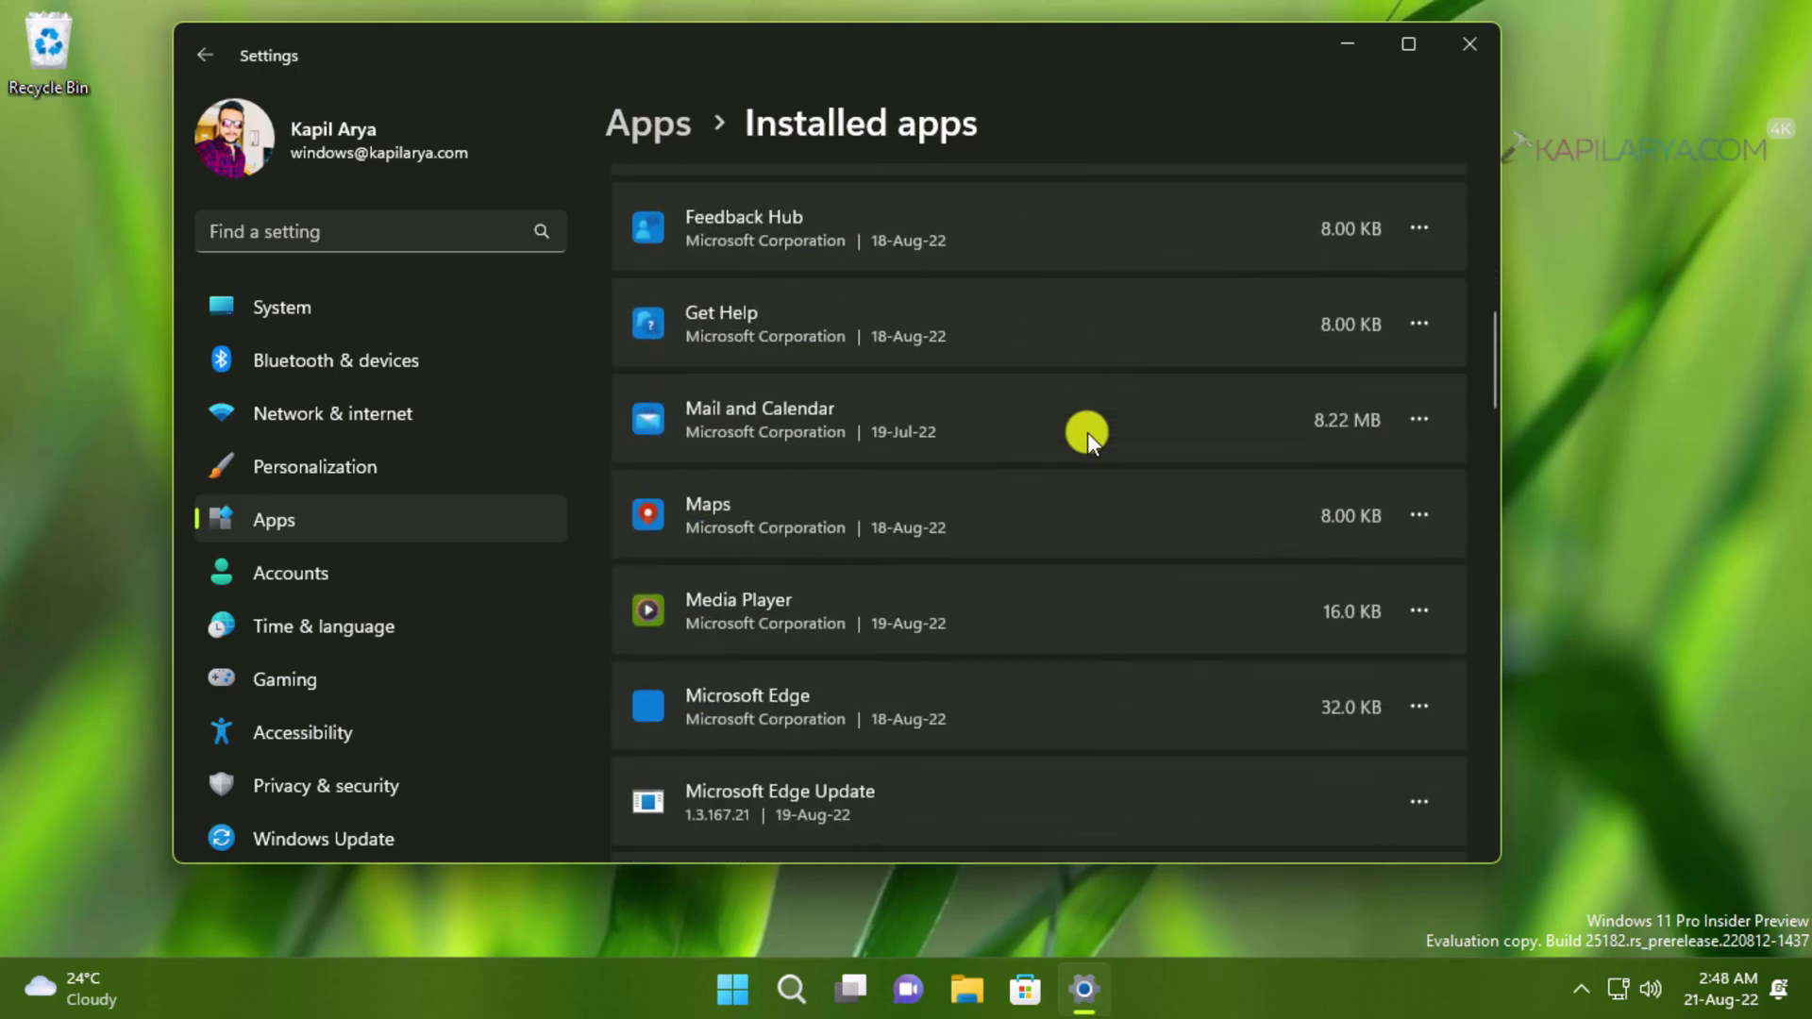
scroll(1087, 432, "down", 7)
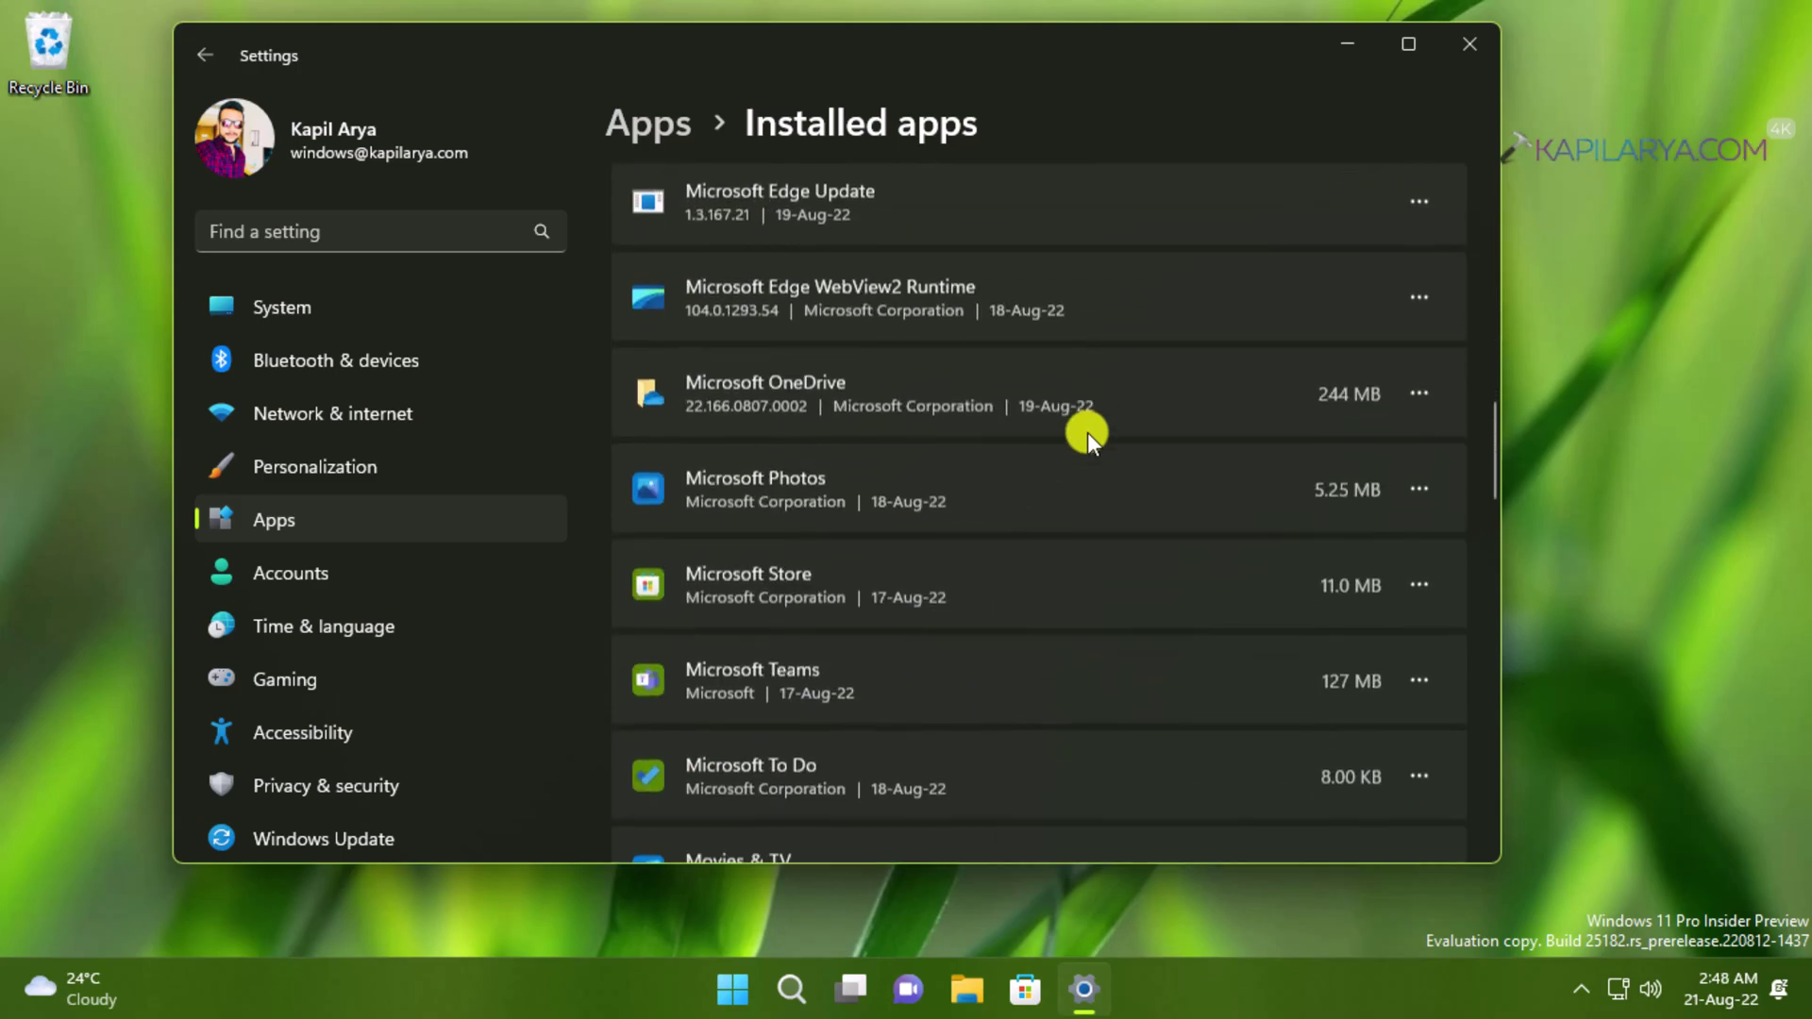
scroll(1088, 431, "down", 1)
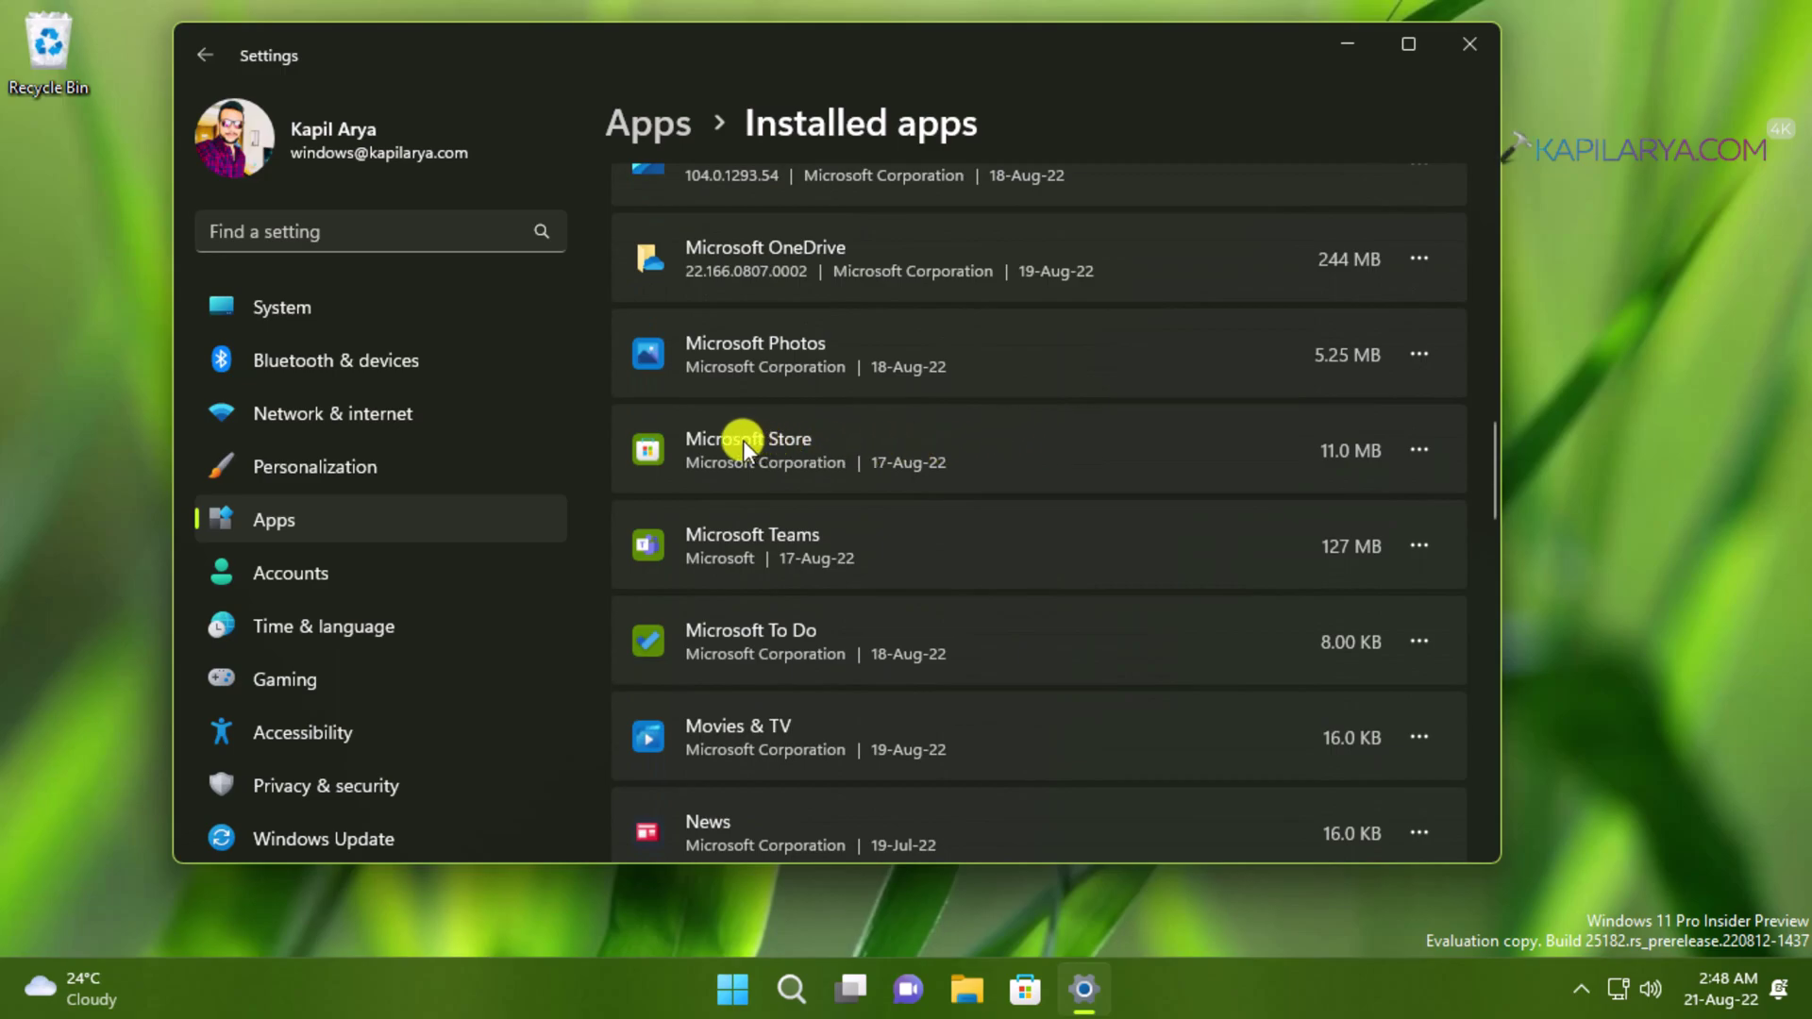
left_click(1420, 451)
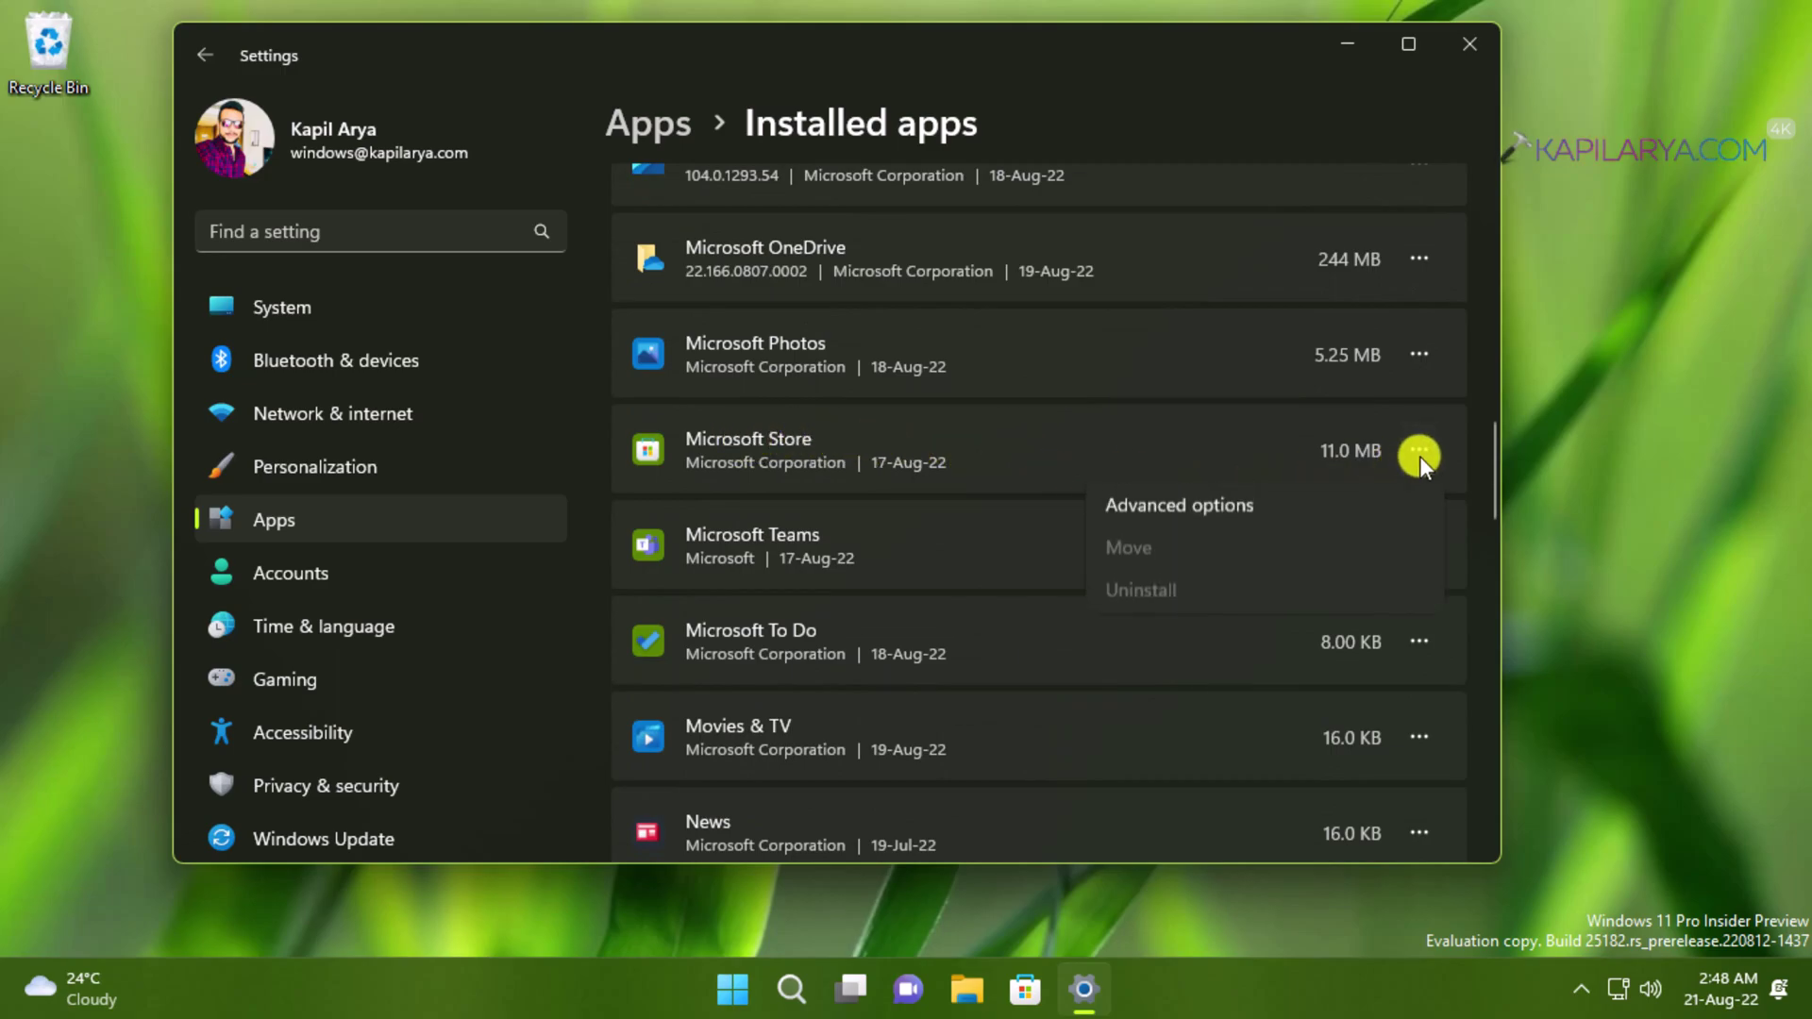
Open Microsoft Store's Advanced options and run Repair from the Reset section
left_click(1263, 514)
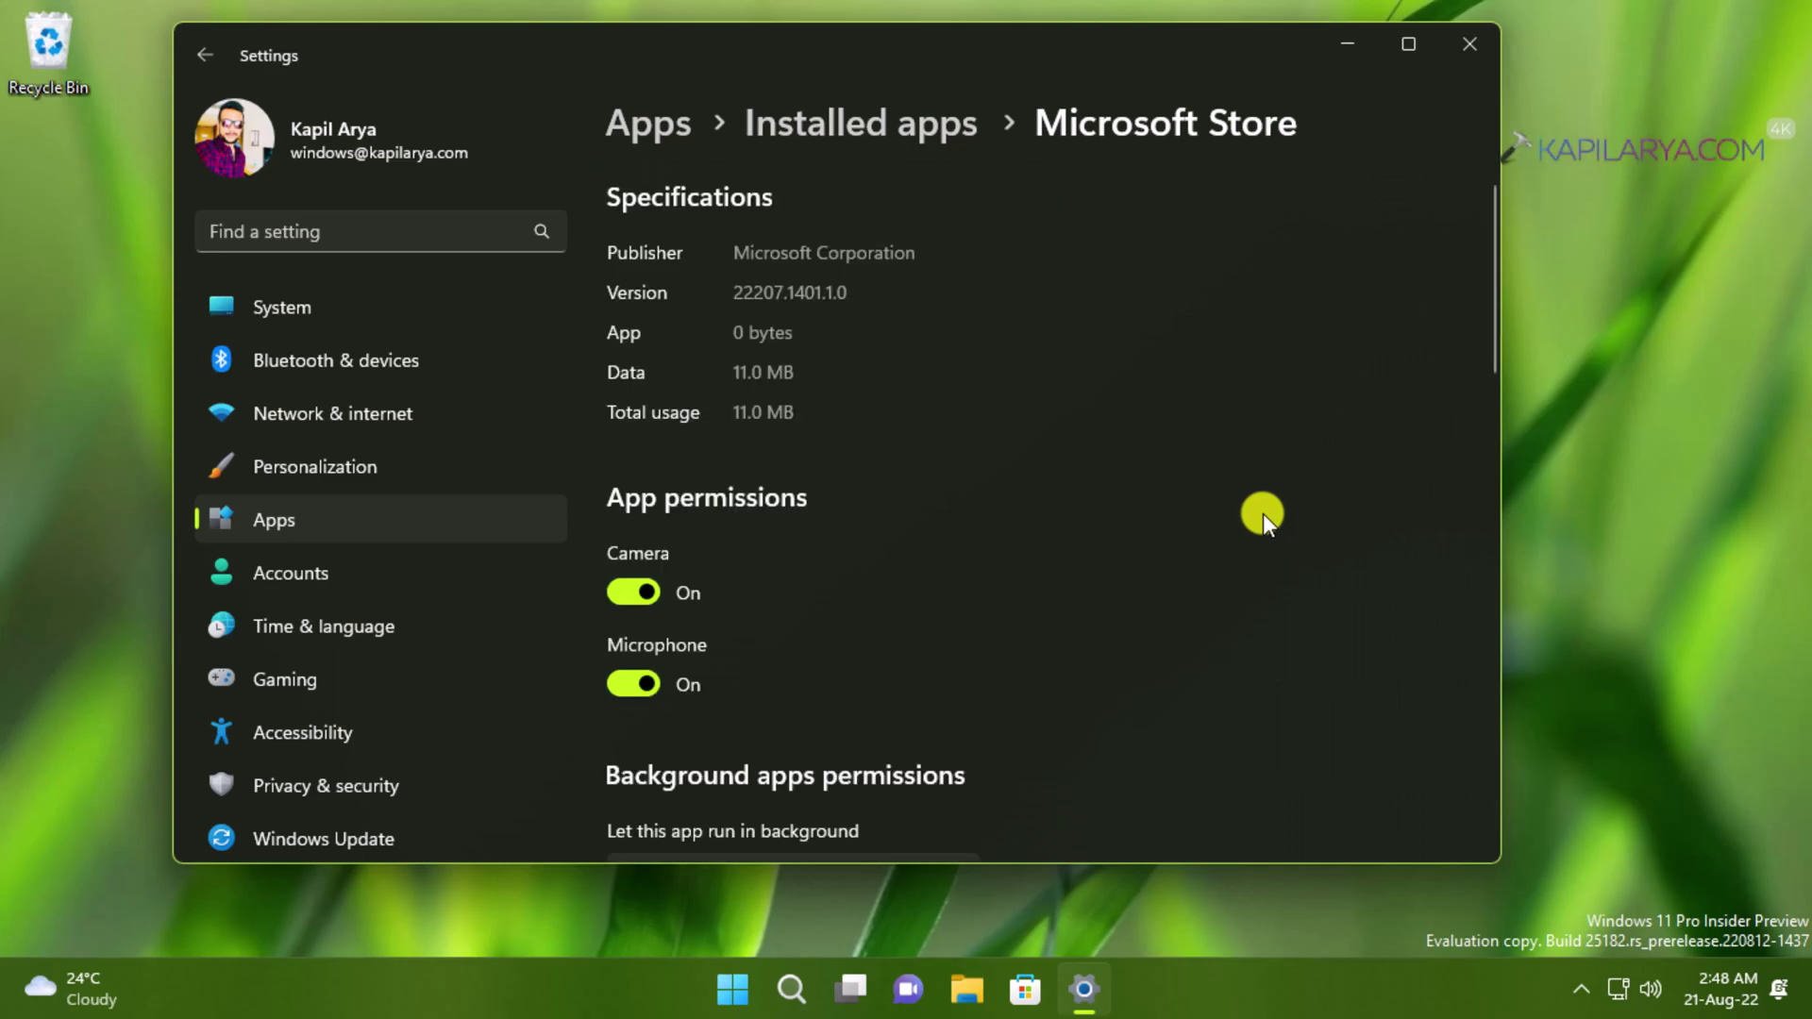
scroll(992, 526, "down", 4)
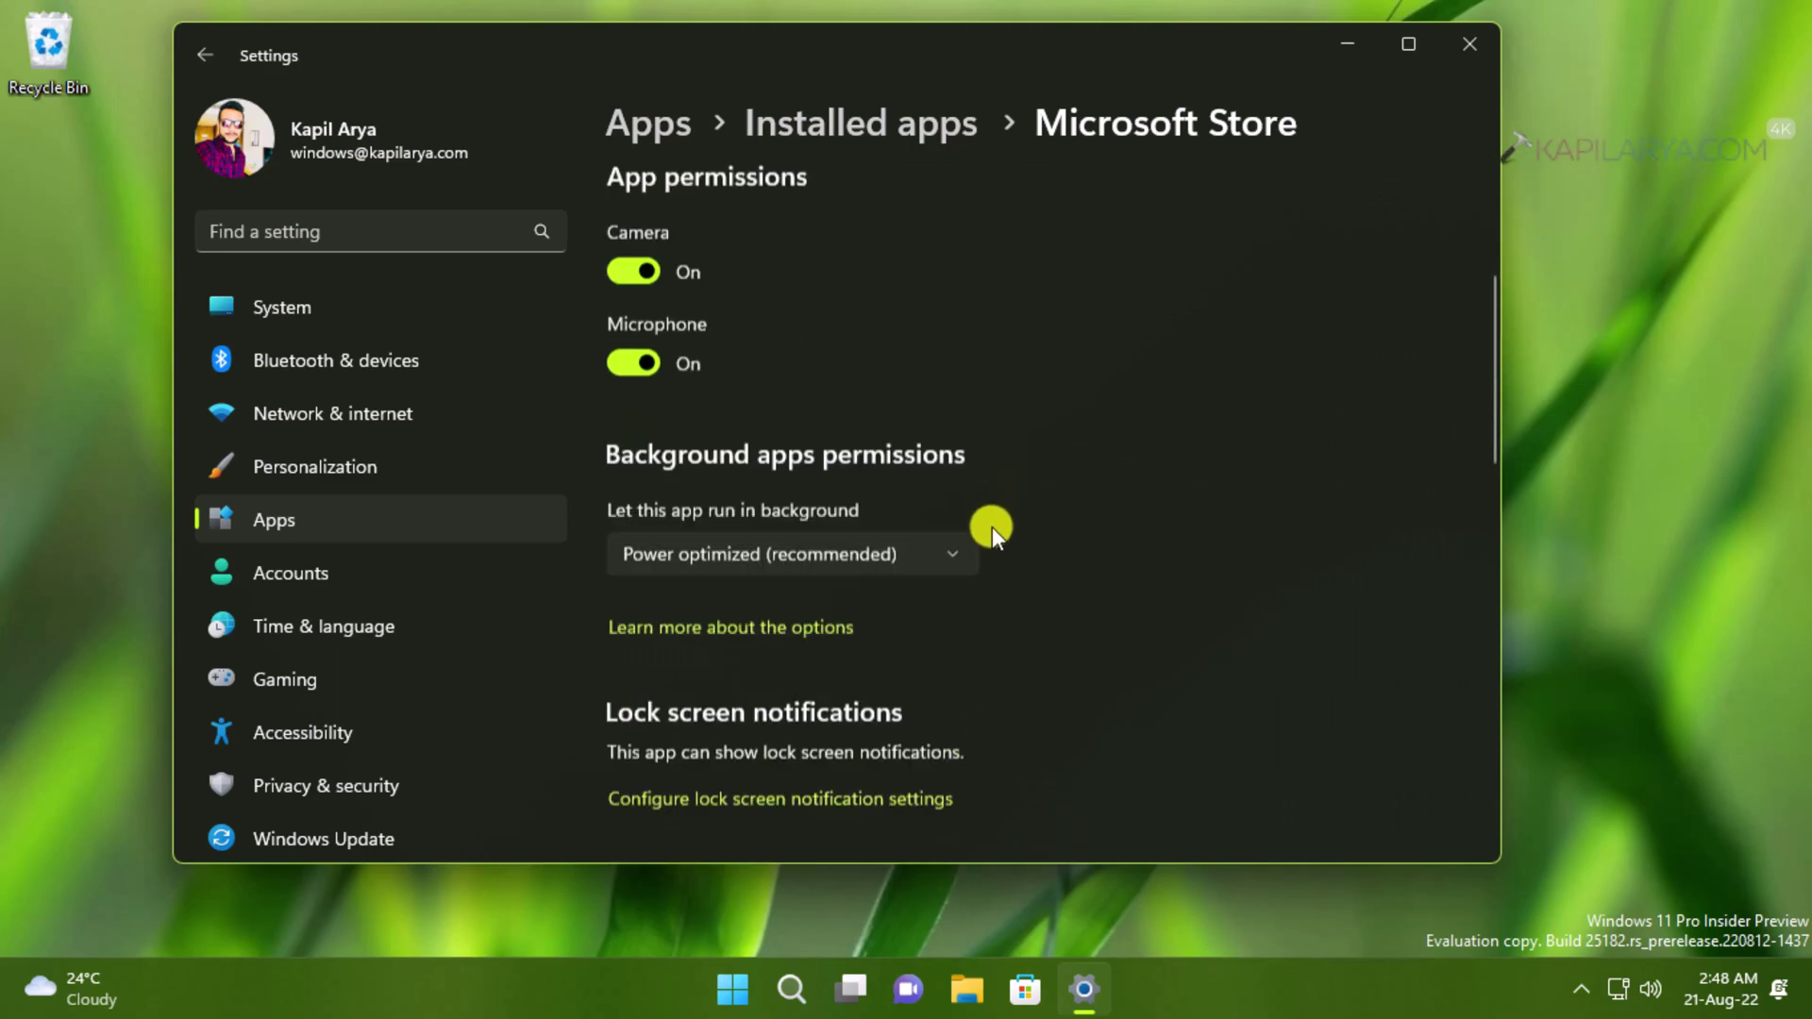
scroll(993, 526, "down", 7)
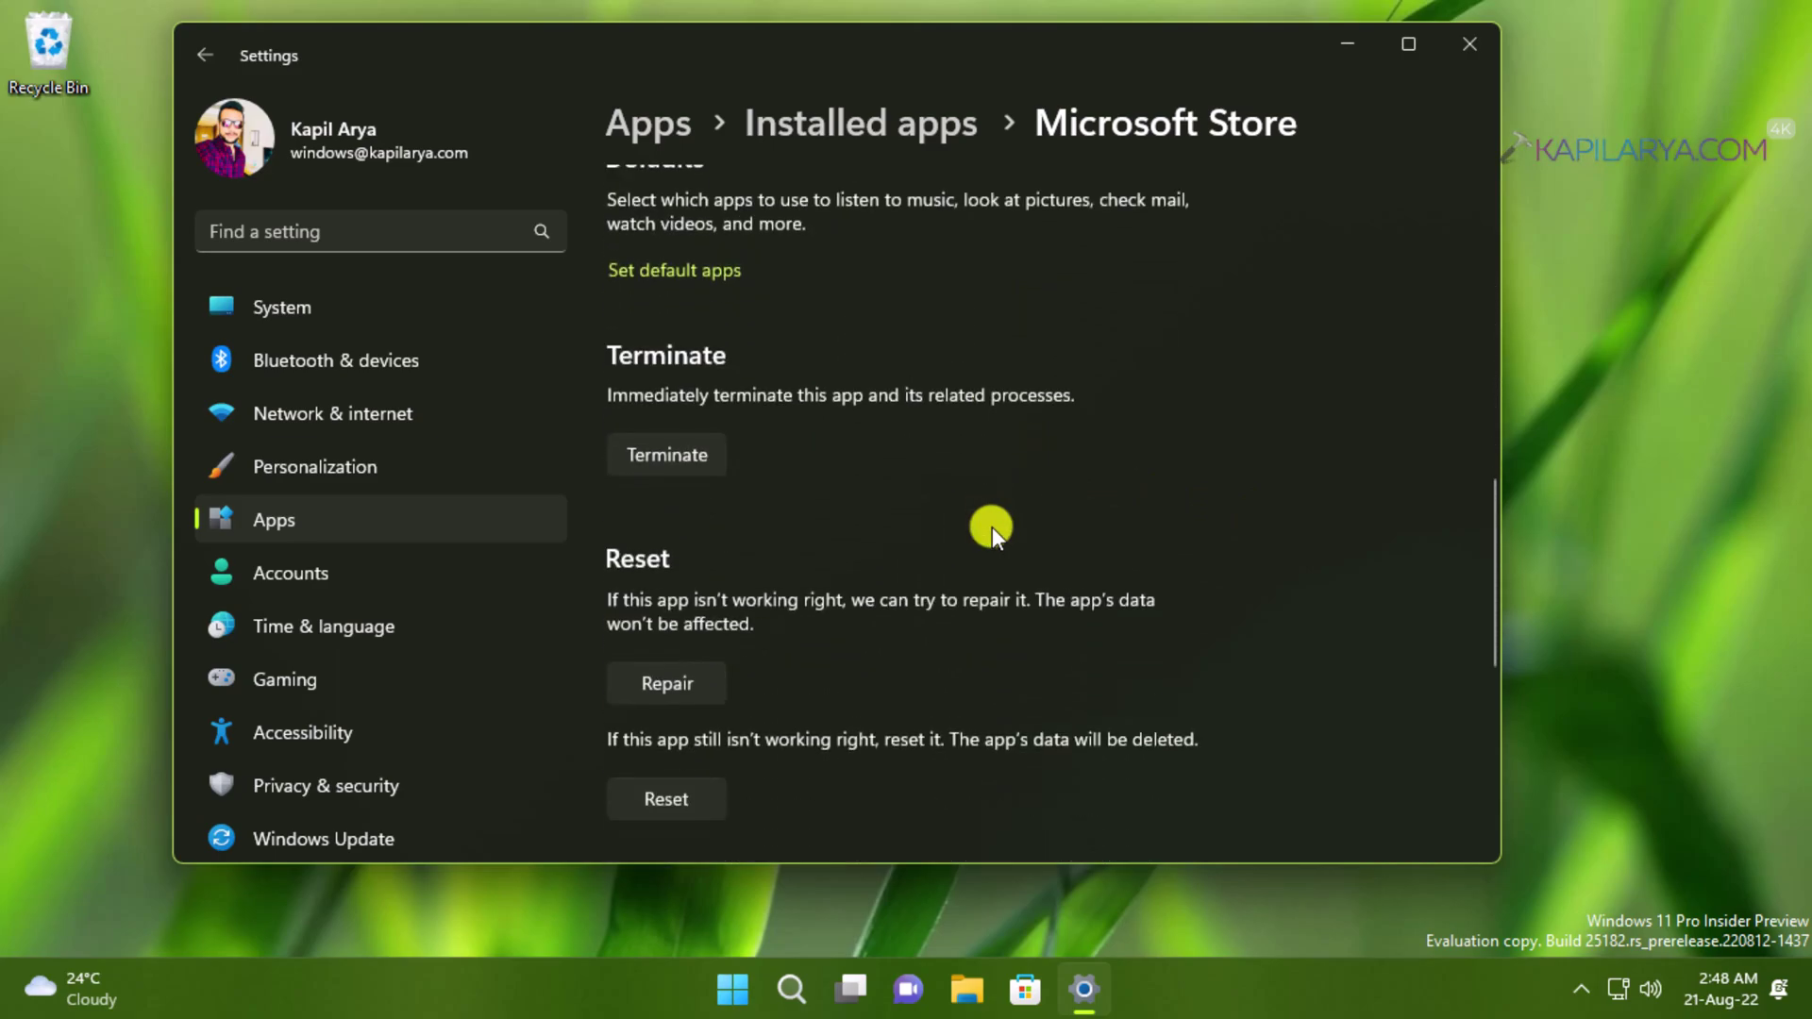
scroll(820, 517, "down", 1)
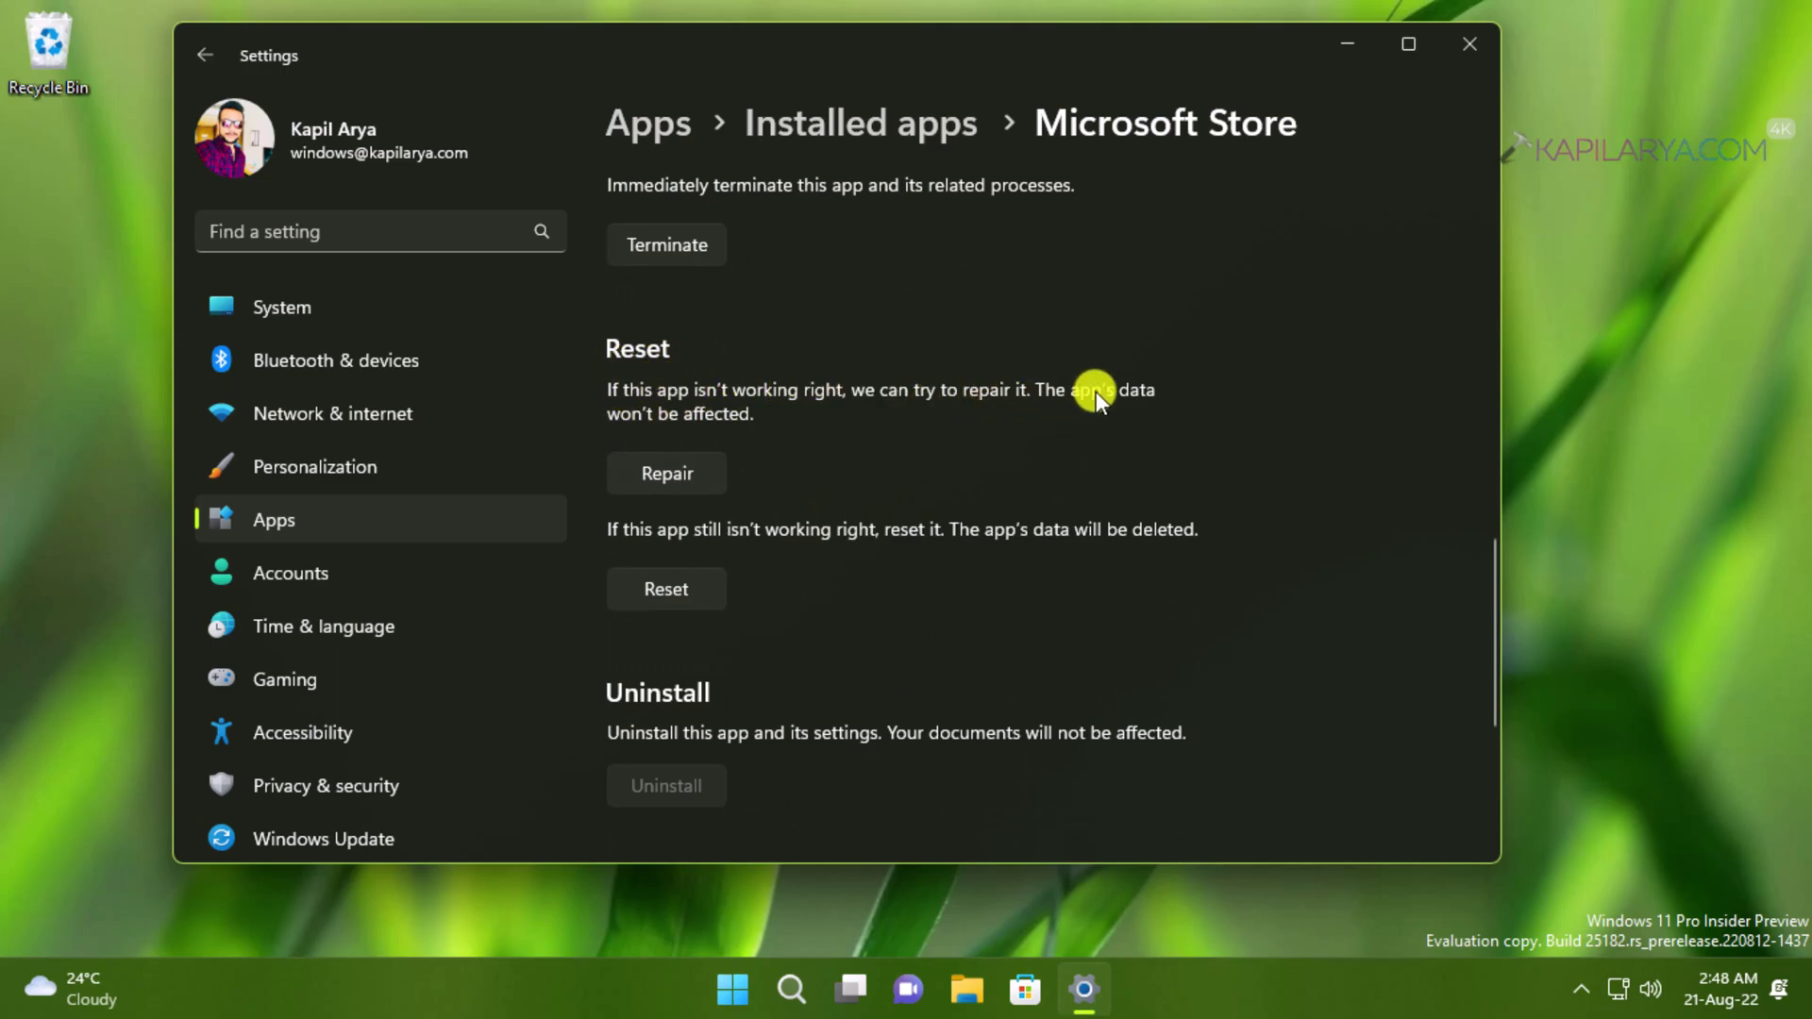
left_click(707, 477)
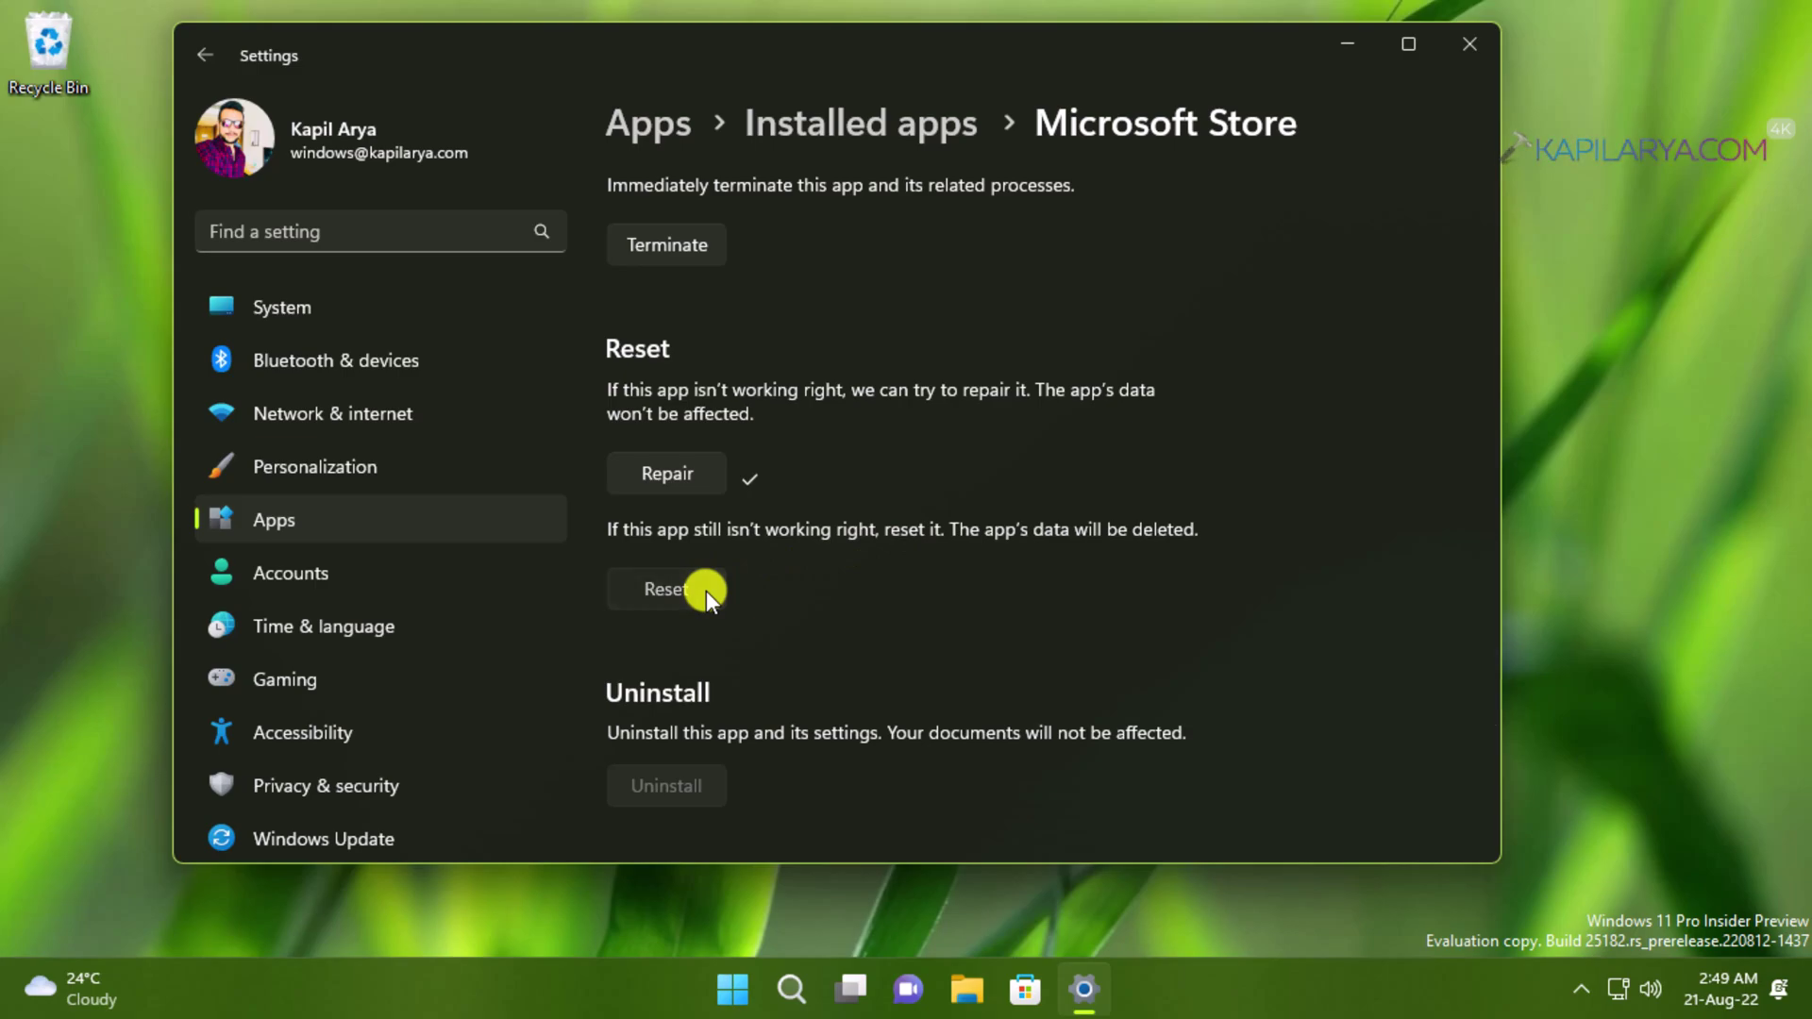
Reset Microsoft Store, confirming deletion of its data, then minimize the Settings window
left_click(707, 590)
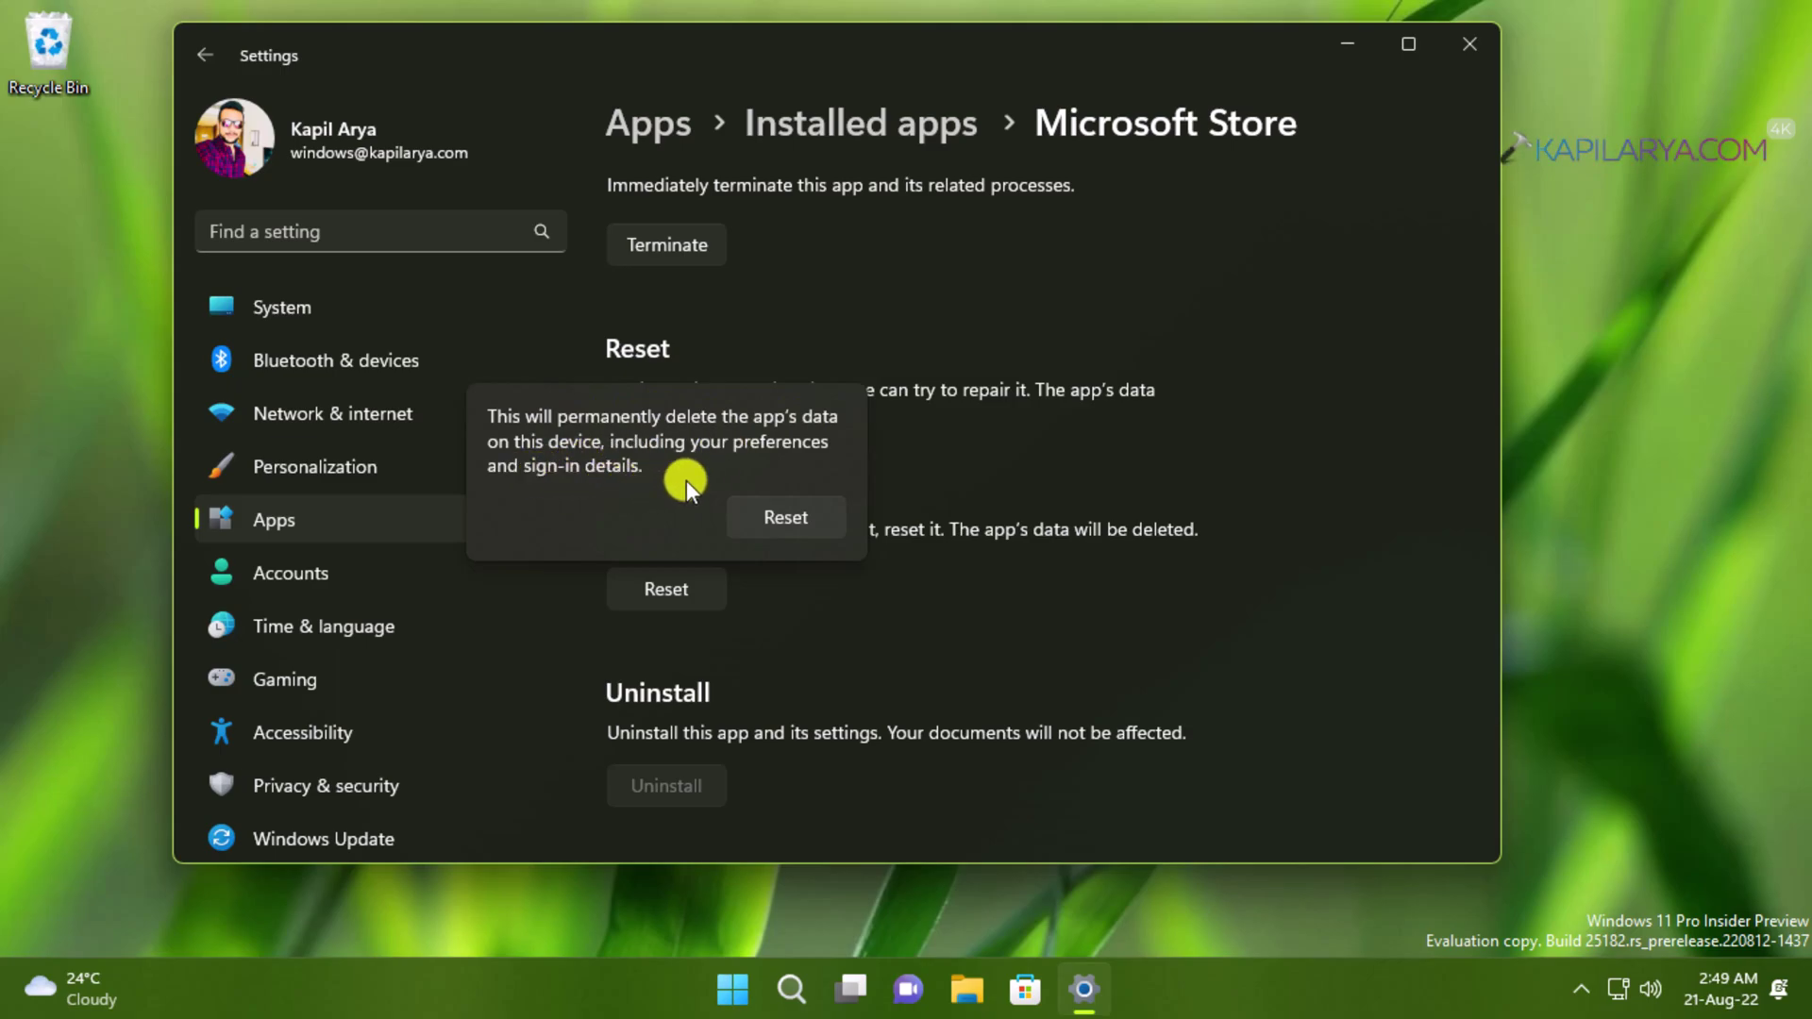
left_click(736, 519)
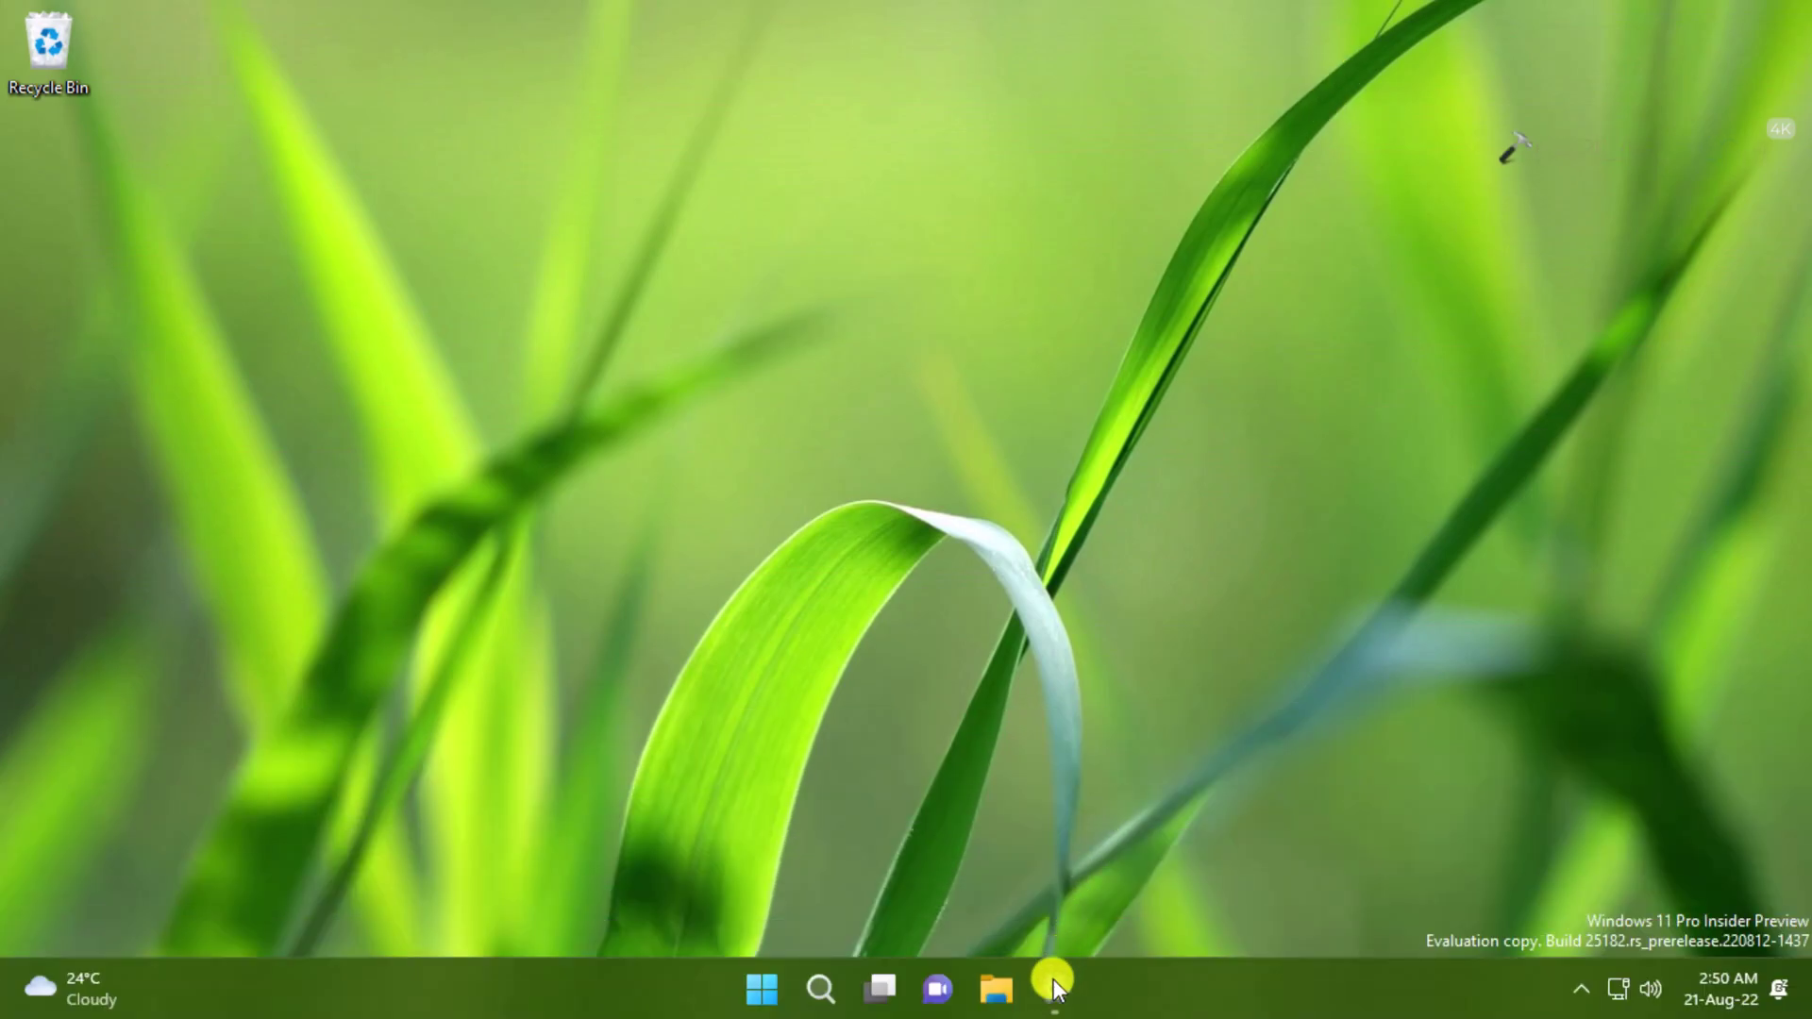
left_click(1053, 990)
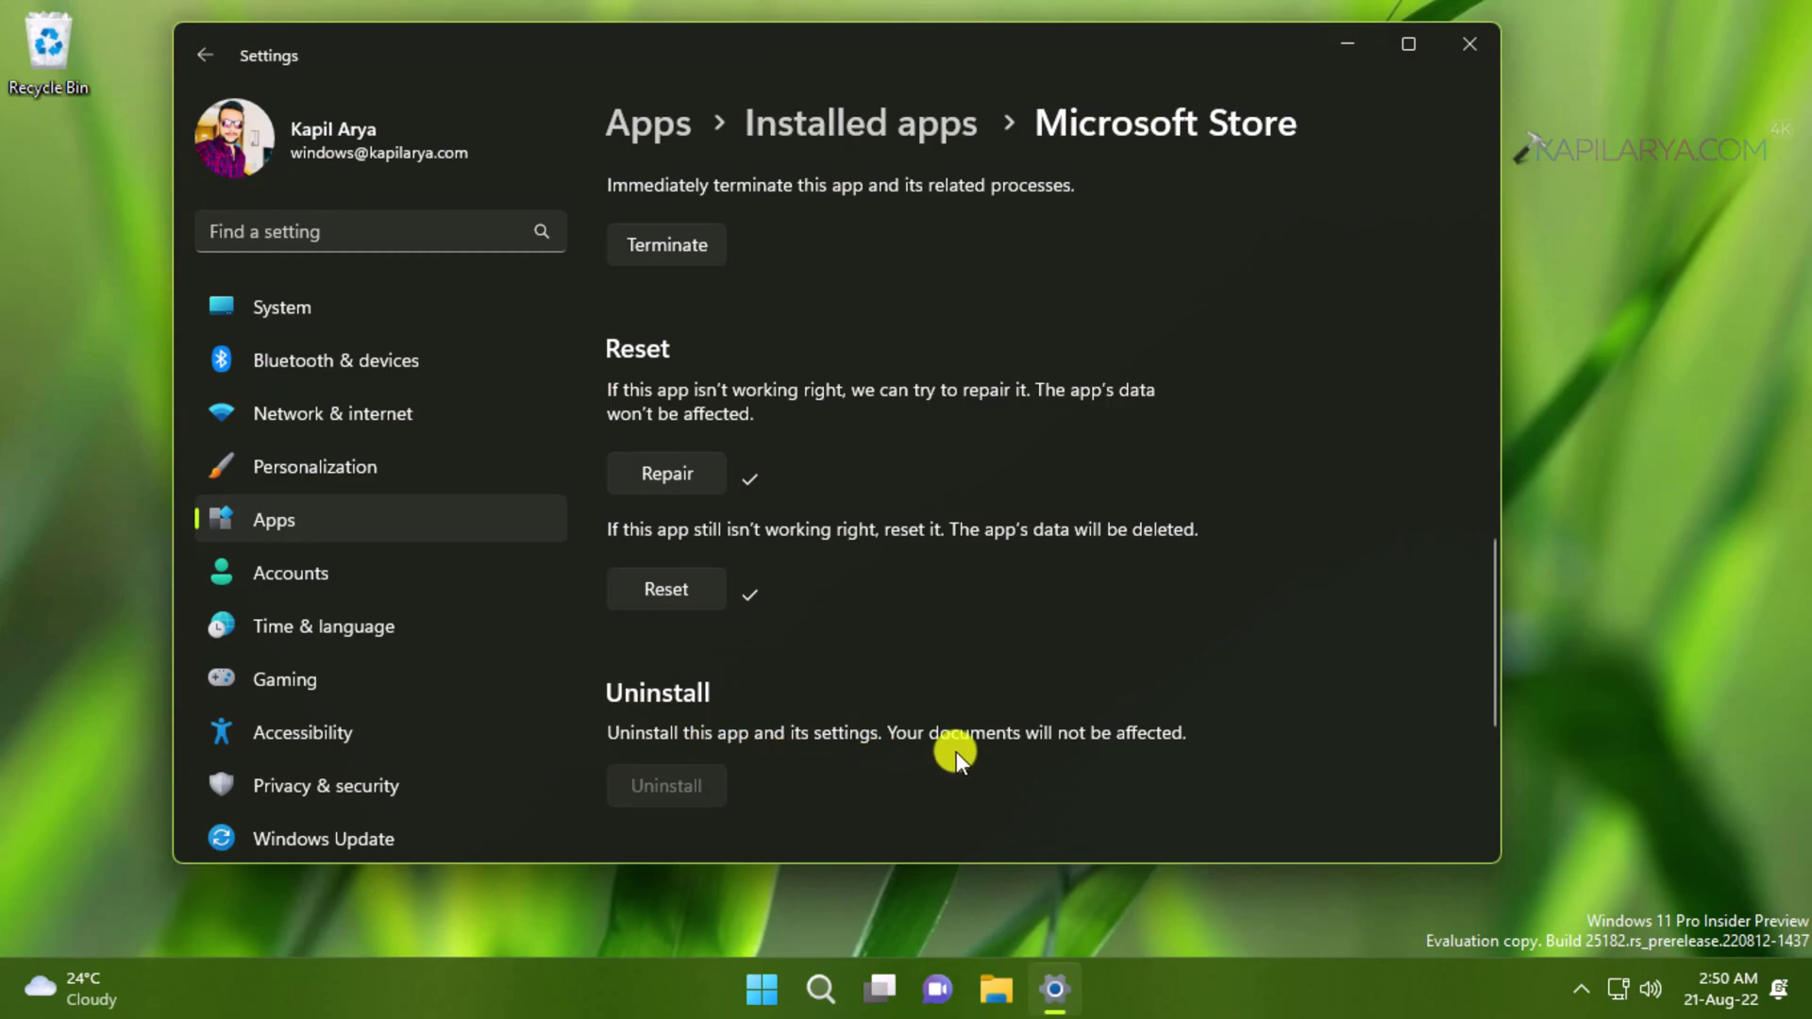
left_click(1346, 45)
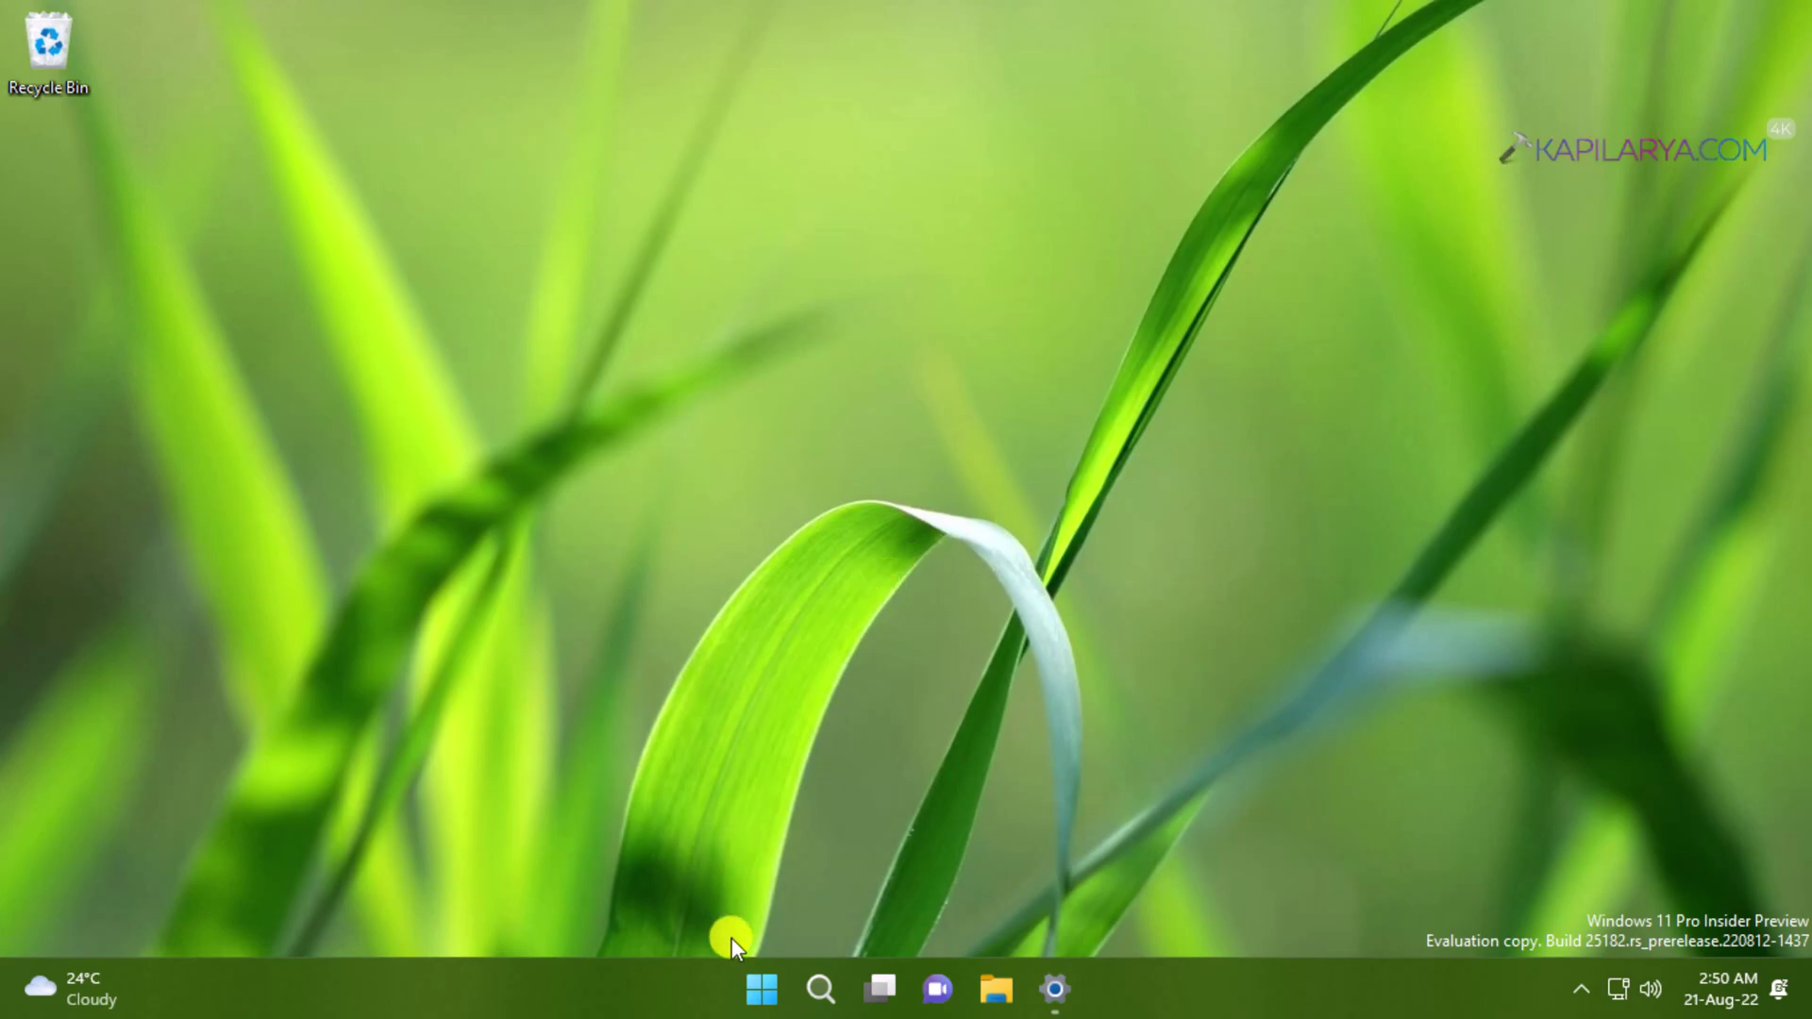
Launch Terminal (Admin) from the Start right-click menu and approve the UAC prompt
right_click(761, 991)
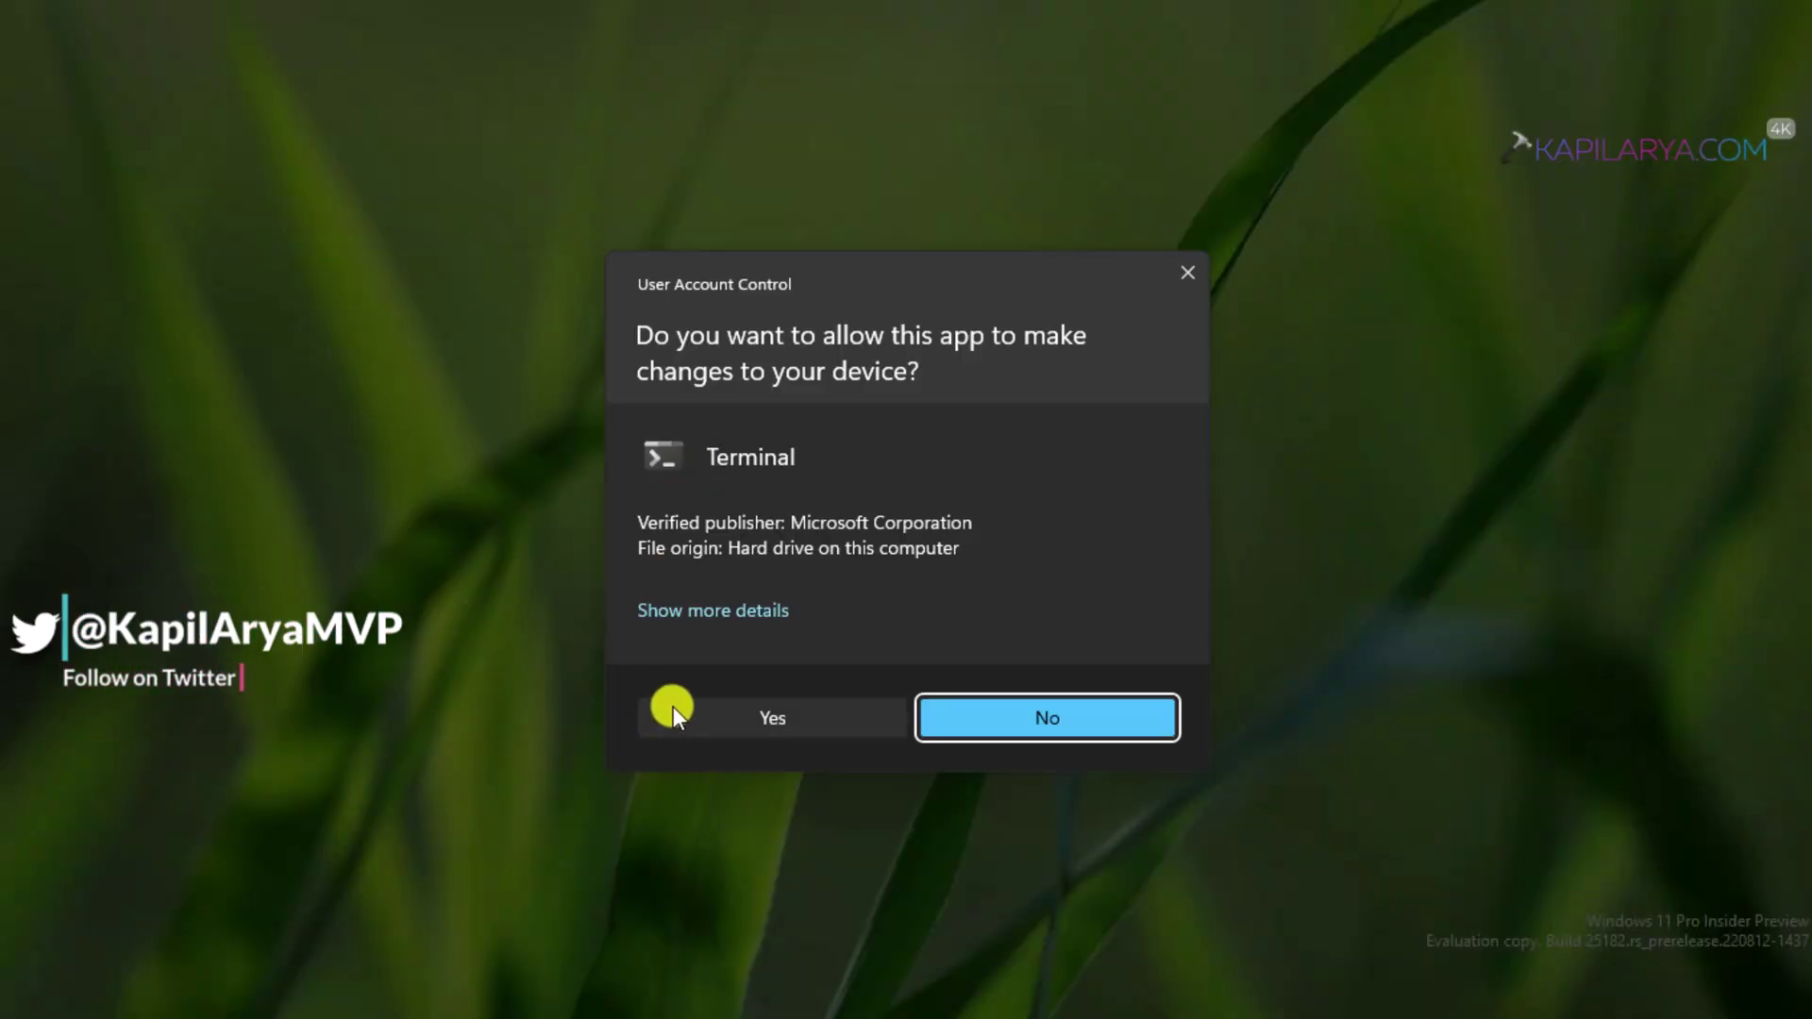
left_click(681, 705)
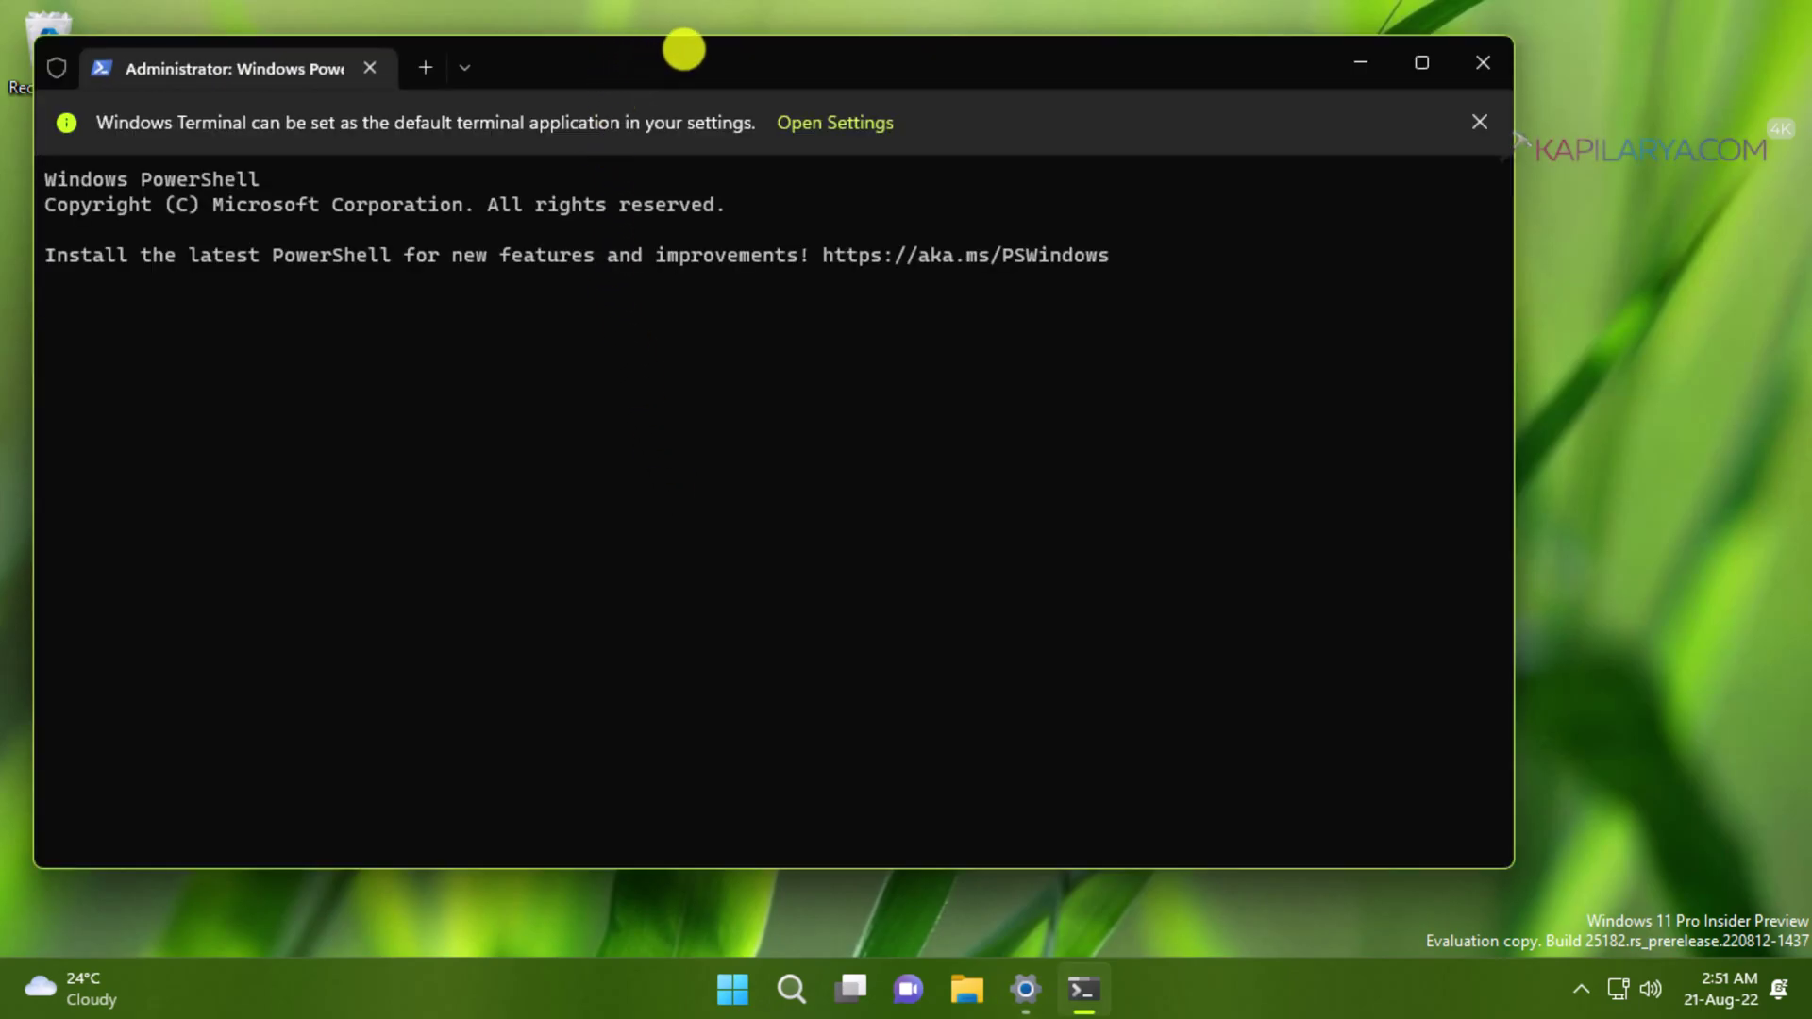
Paste 'Get-AppXPackage *WindowsStore* -AllUsers | Foreach Add-AppxPackage' at the elevated PowerShell prompt
left_click_drag(664, 50, 776, 85)
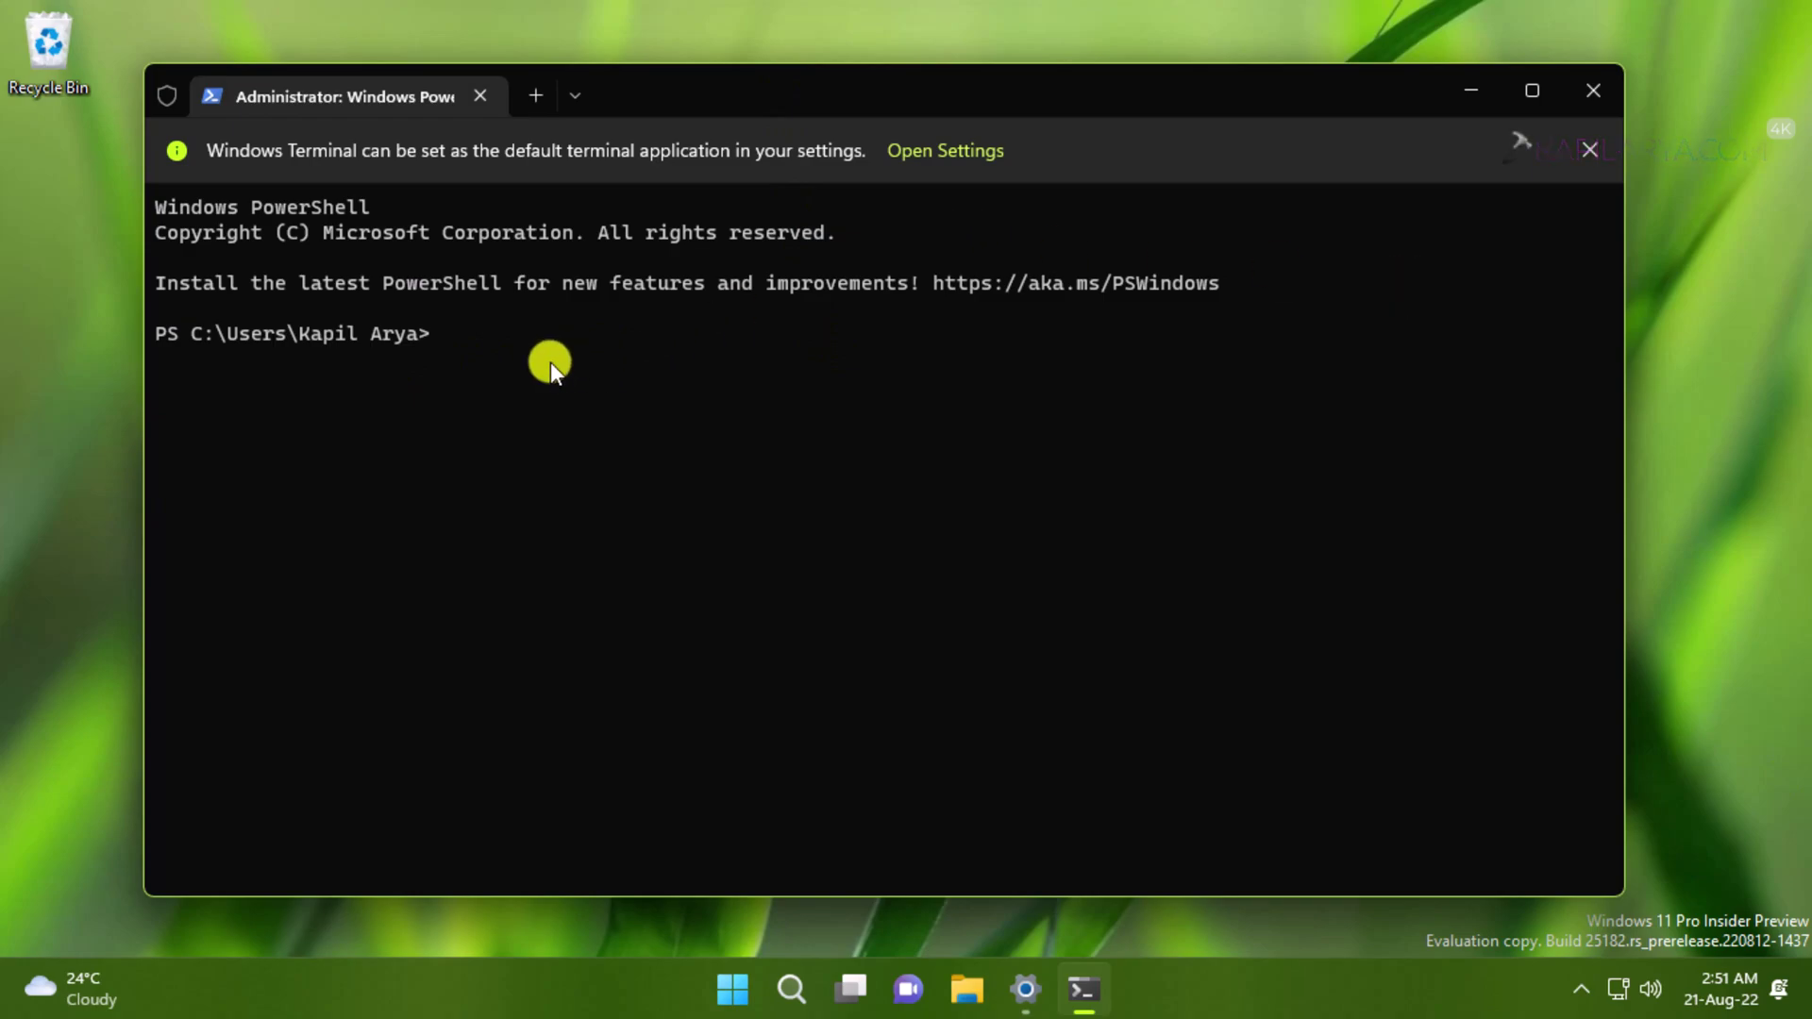
left_click(142, 4)
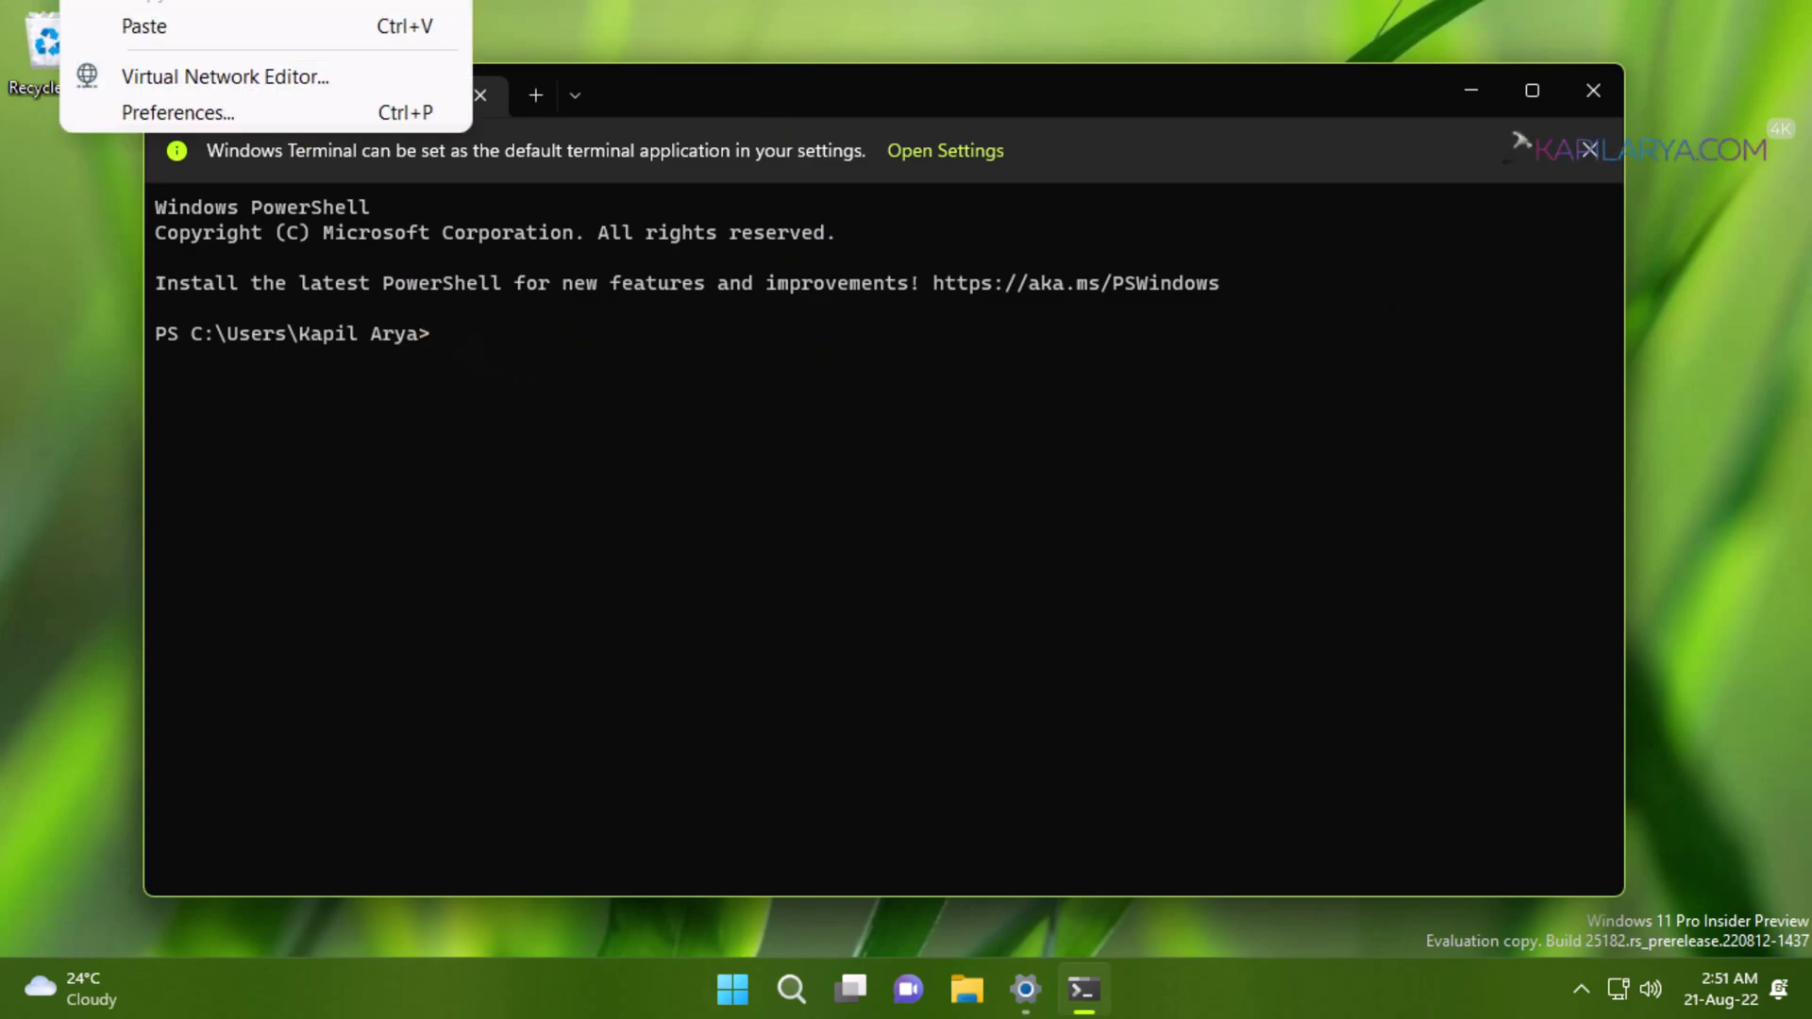
left_click(131, 25)
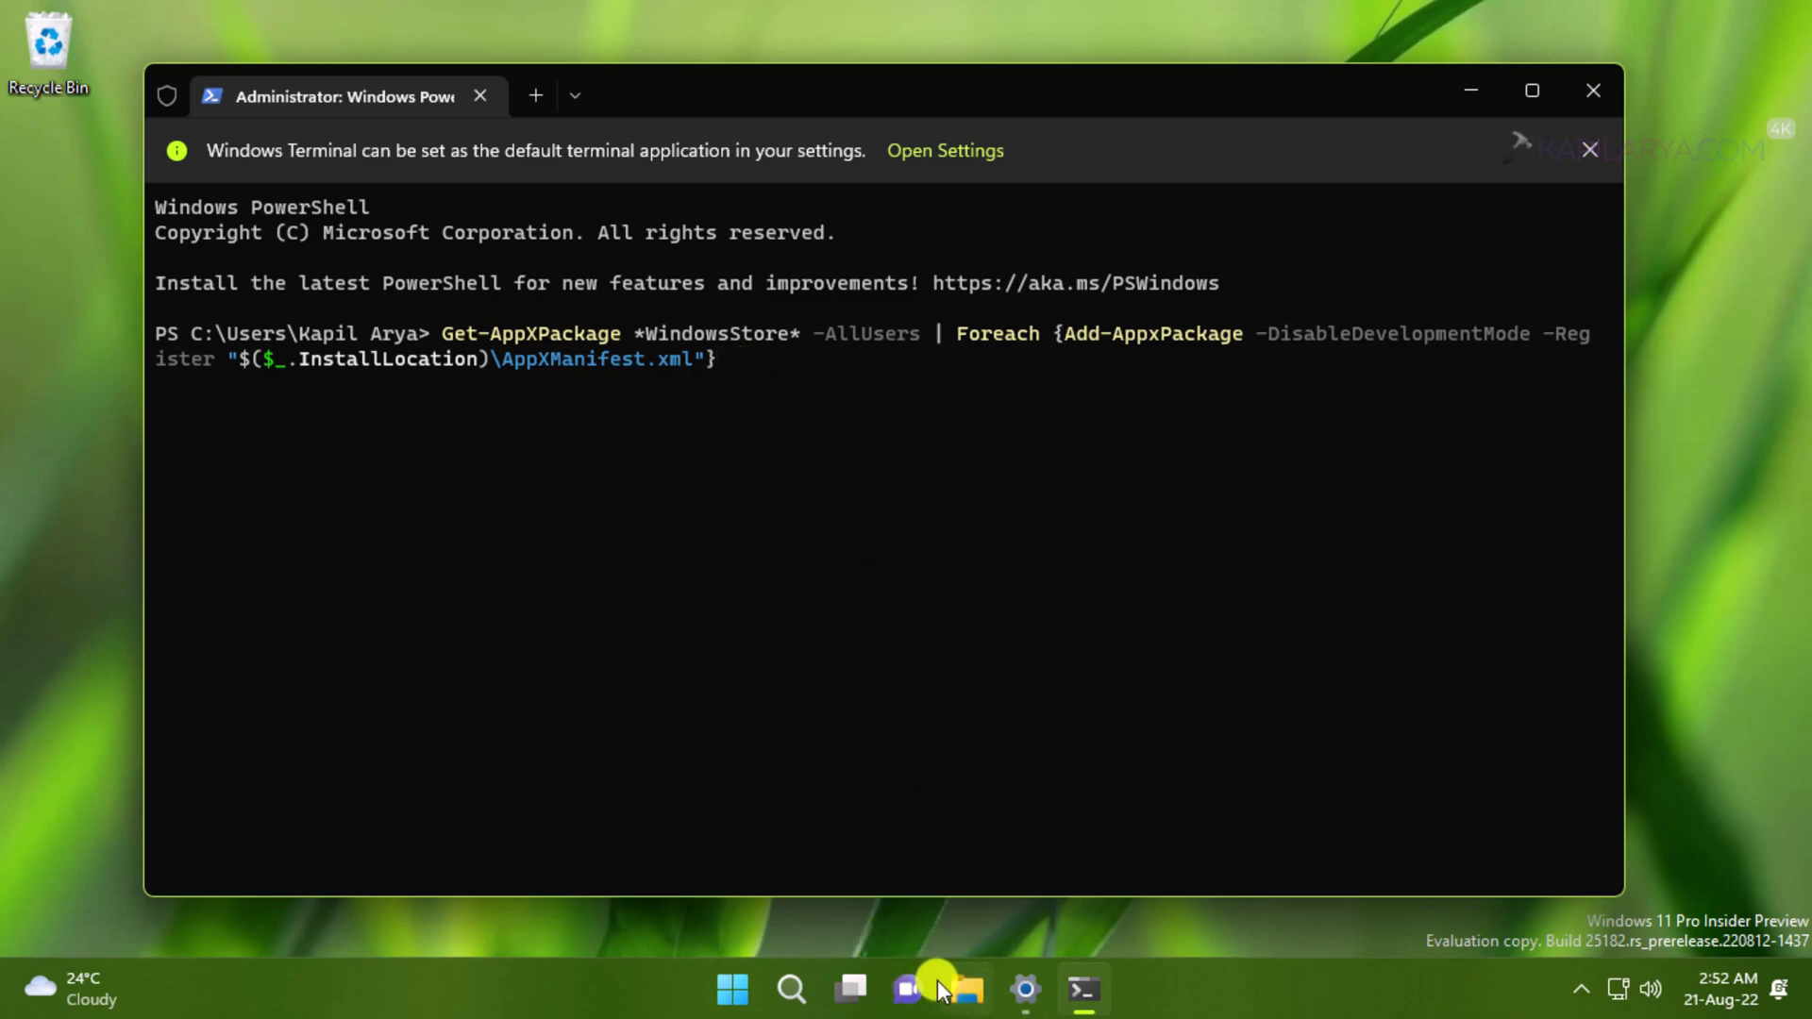
left_click(724, 982)
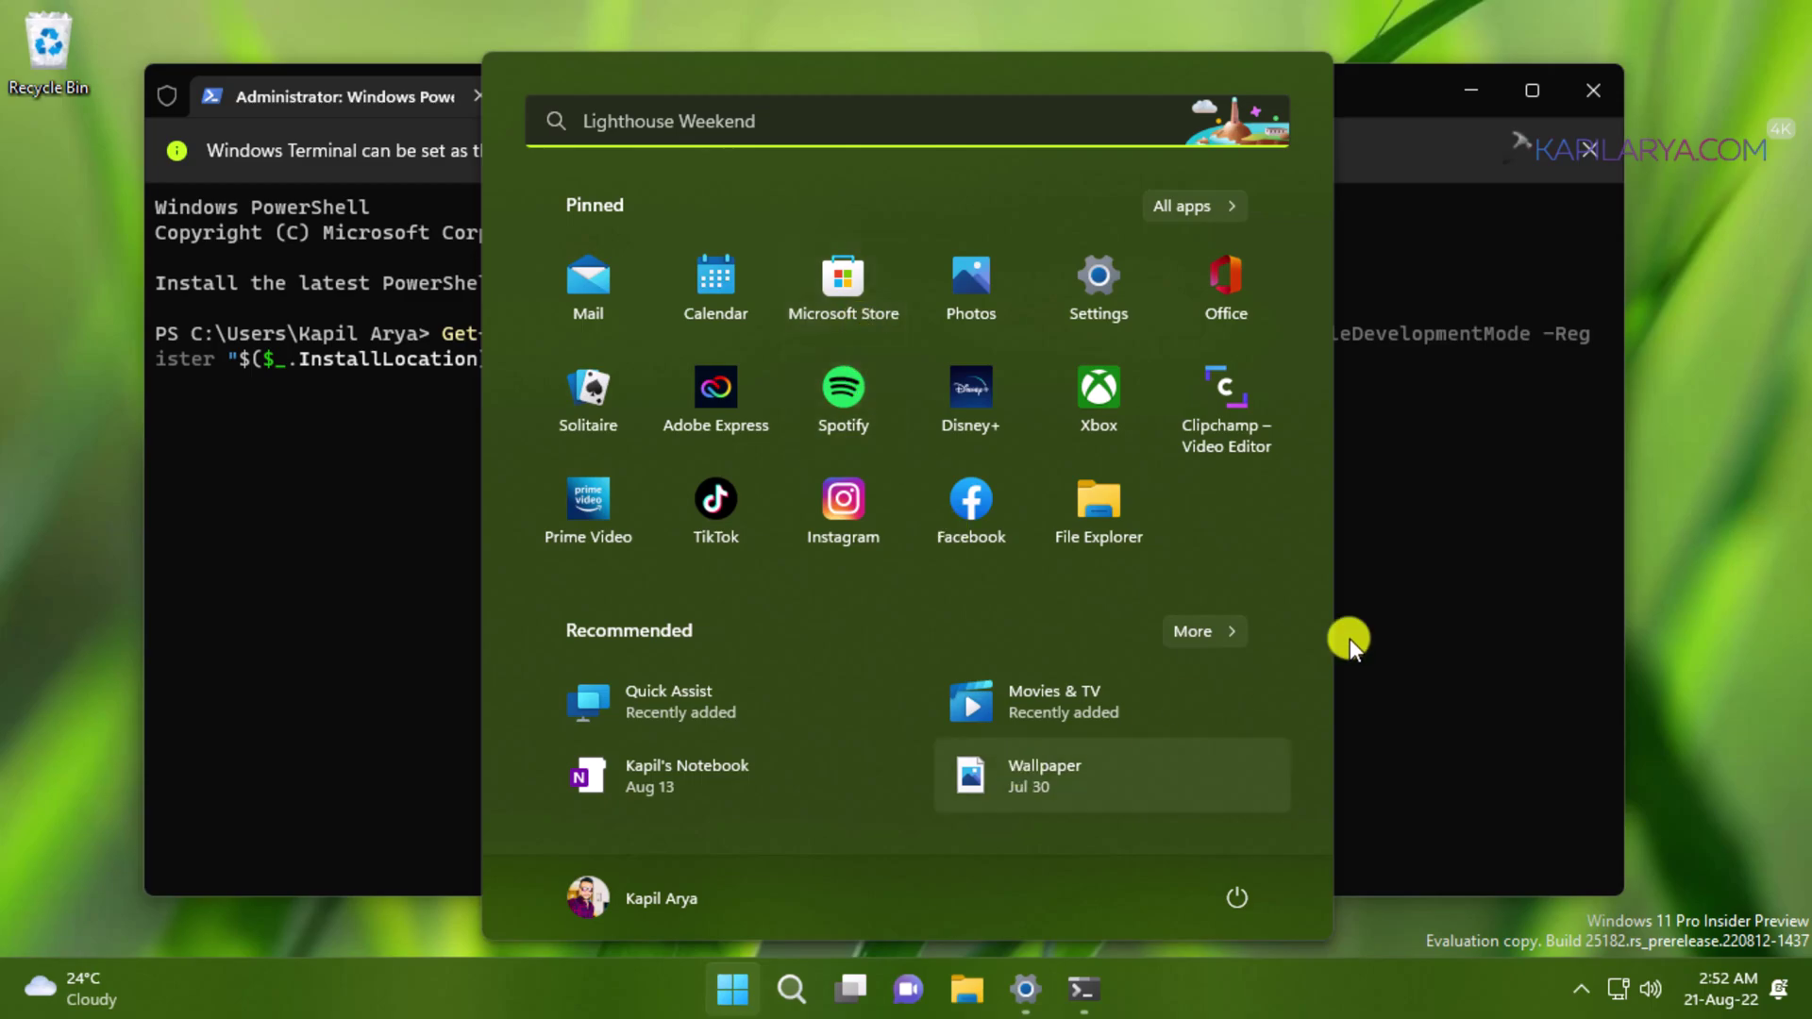
left_click(1435, 598)
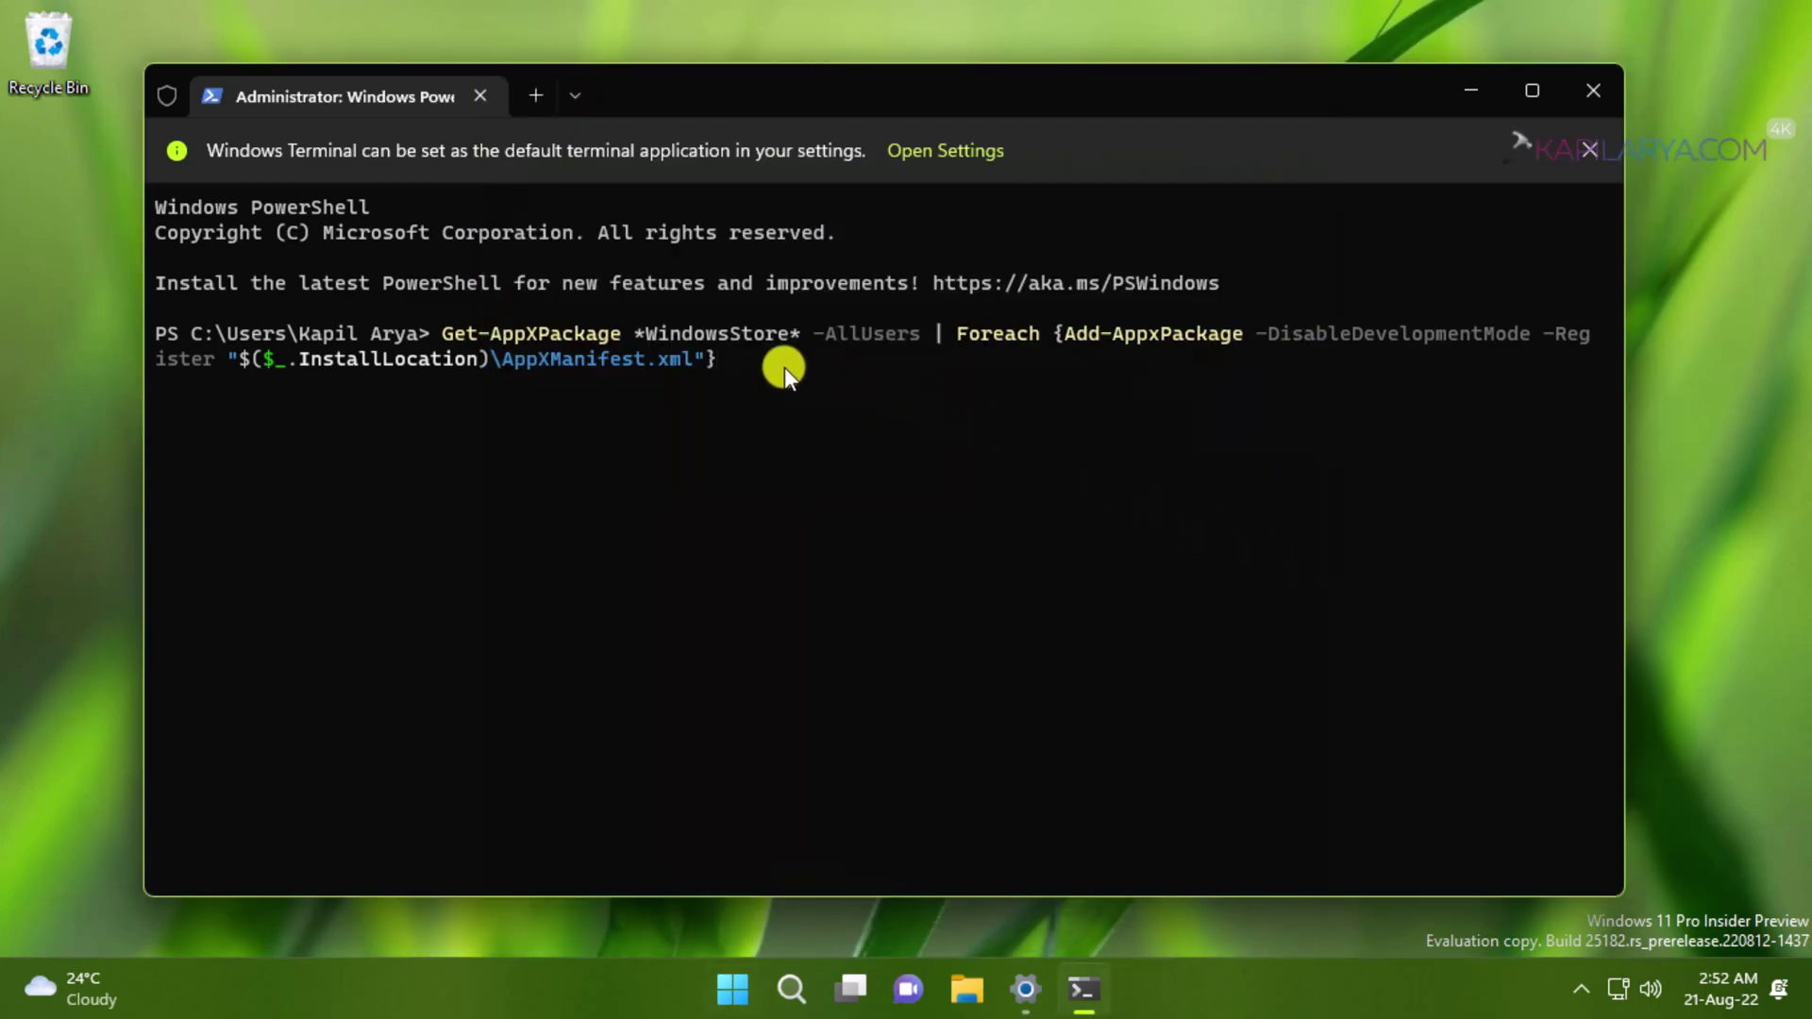
Execute the Microsoft Store re-register command at the elevated PowerShell prompt
key("Return")
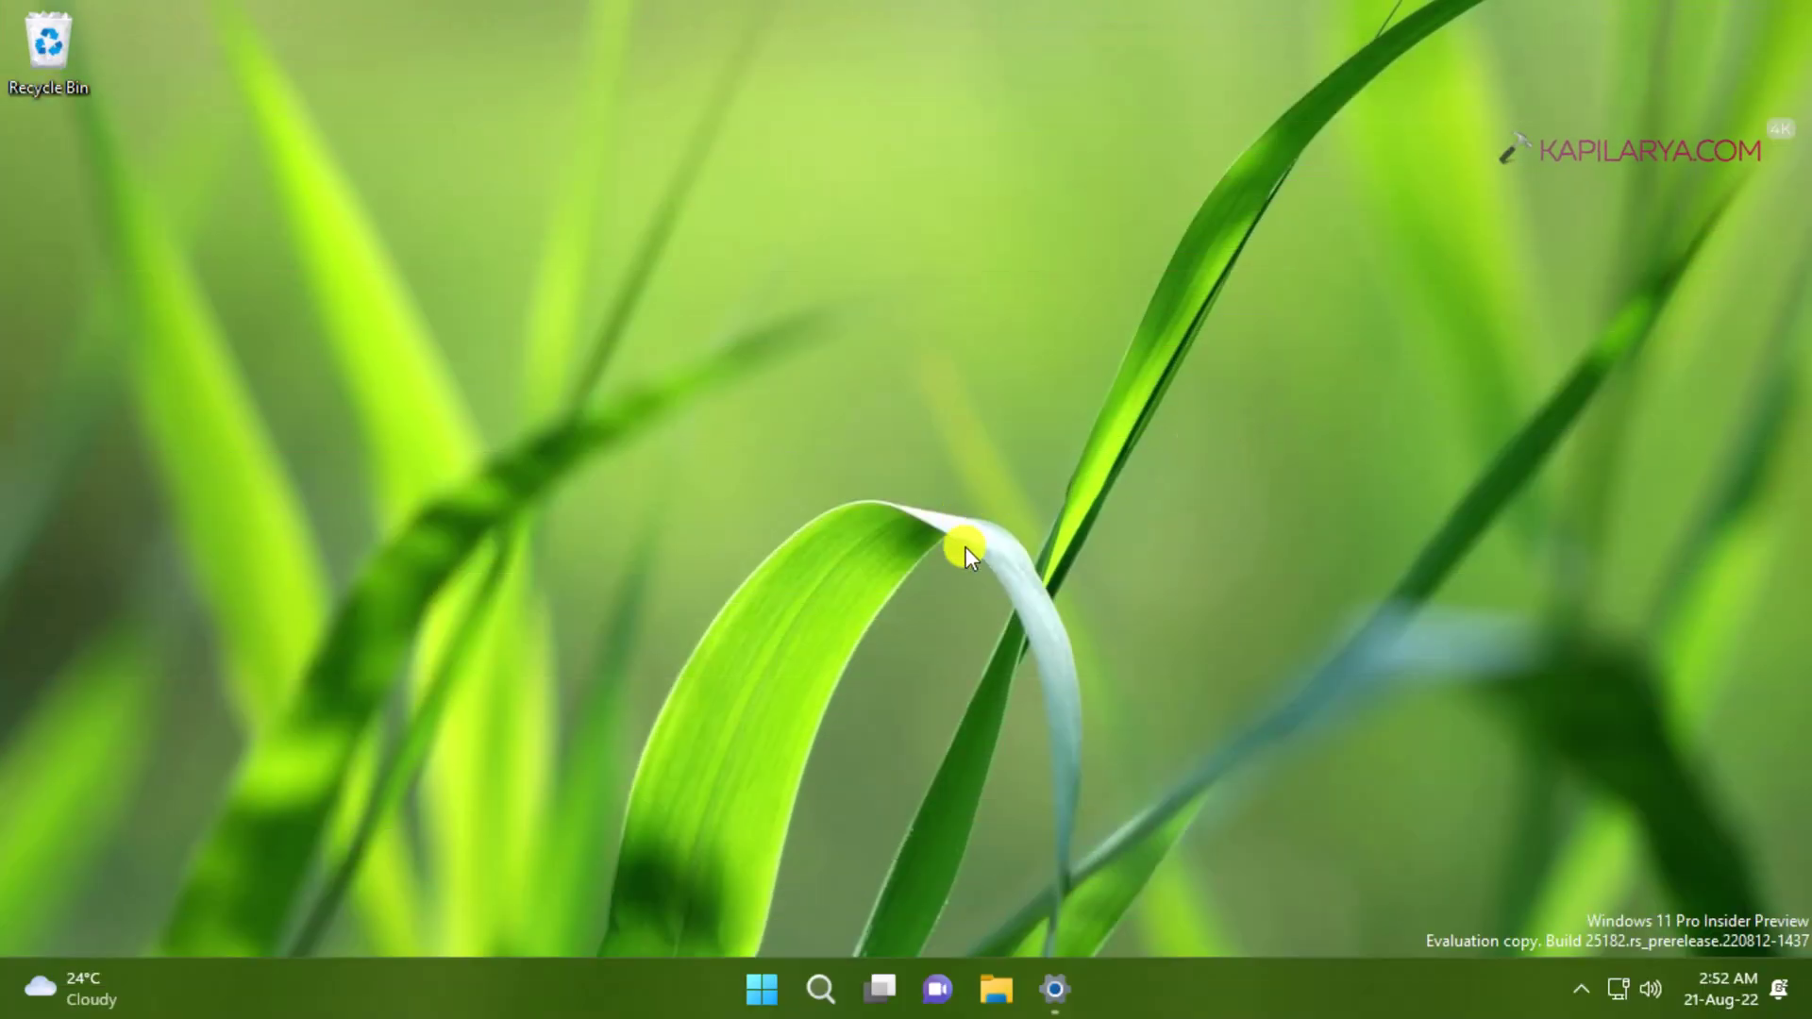
Restore Settings and go to Accounts > Email & accounts, showing the signed-in Microsoft account
left_click(1054, 993)
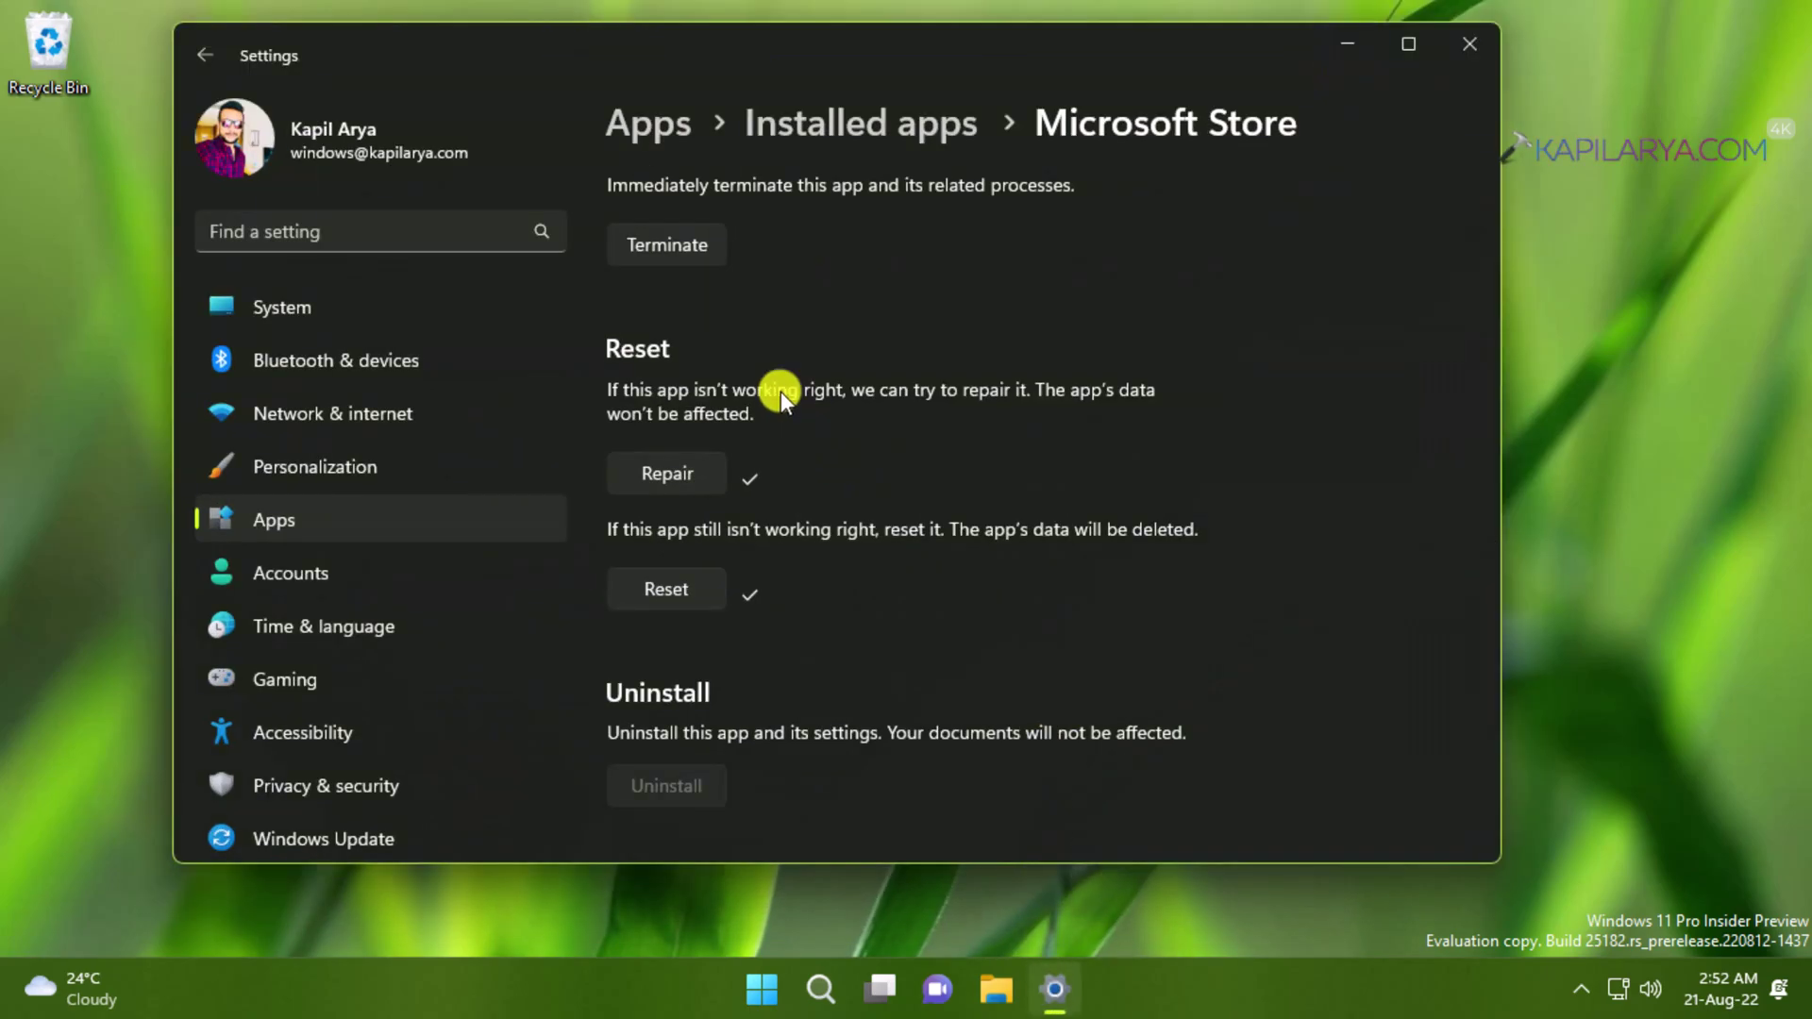
left_click(307, 585)
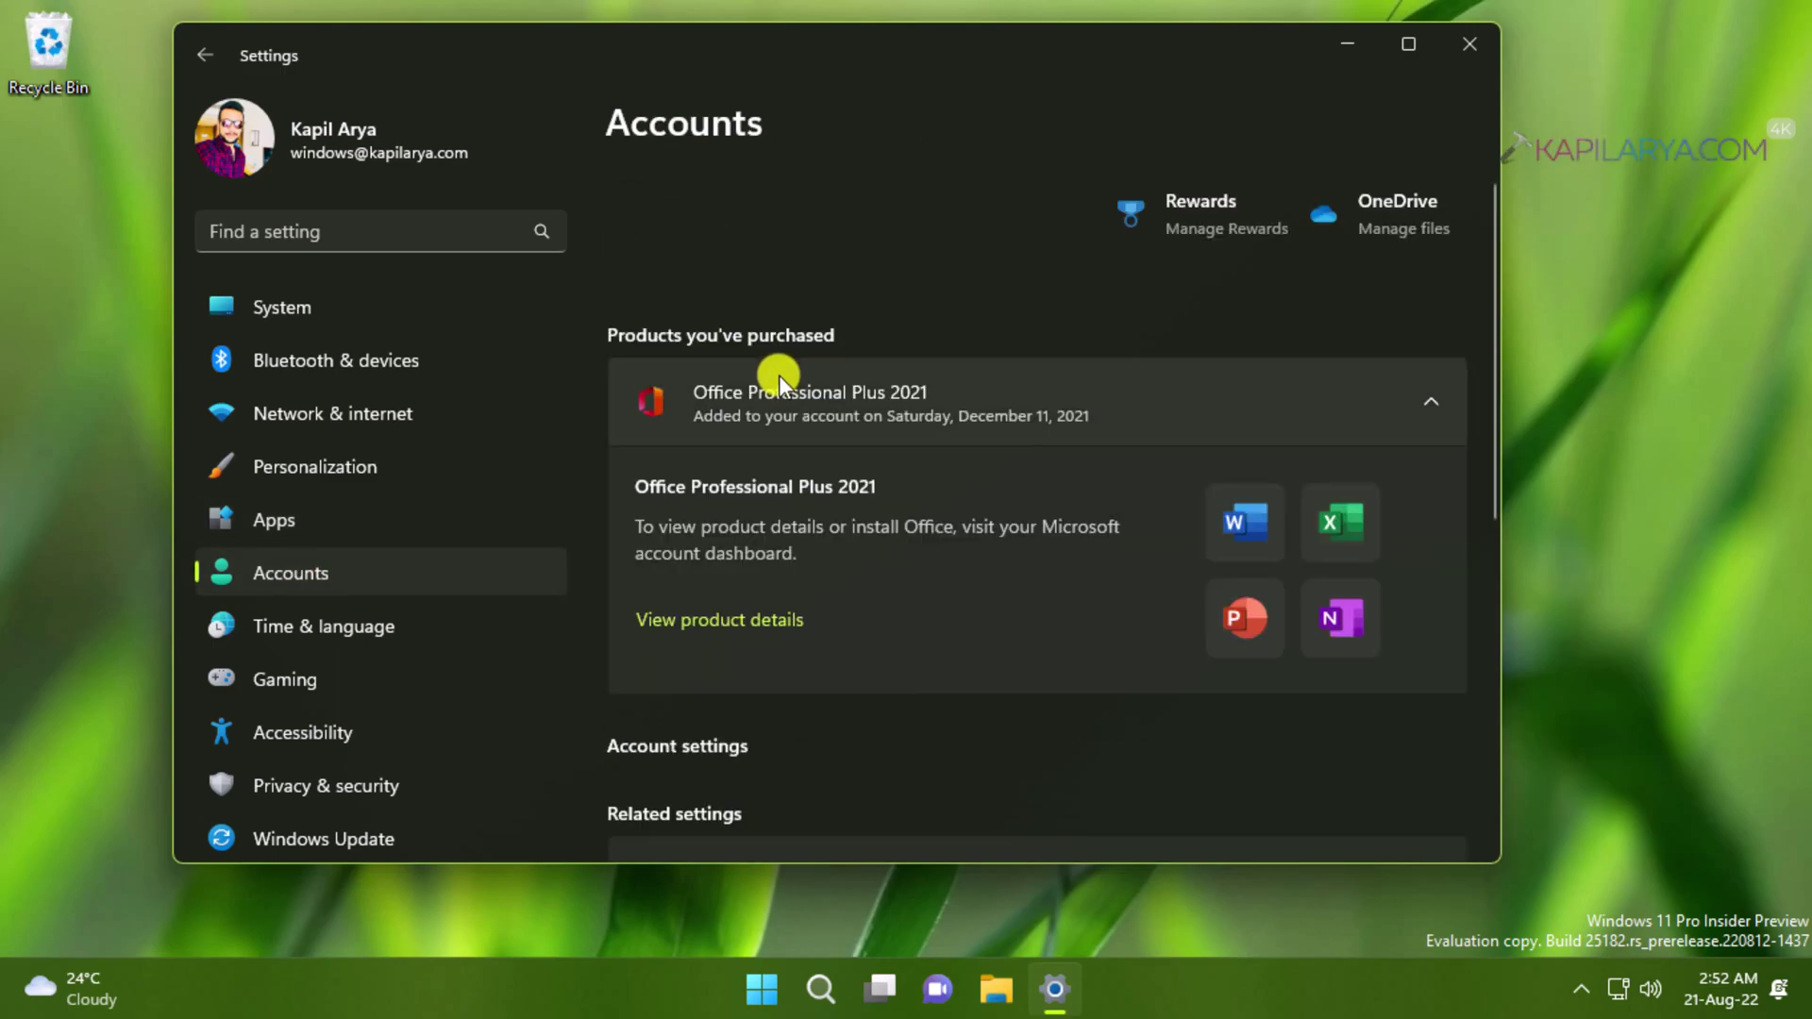
scroll(1061, 539, "down", 4)
scroll(1061, 540, "down", 2)
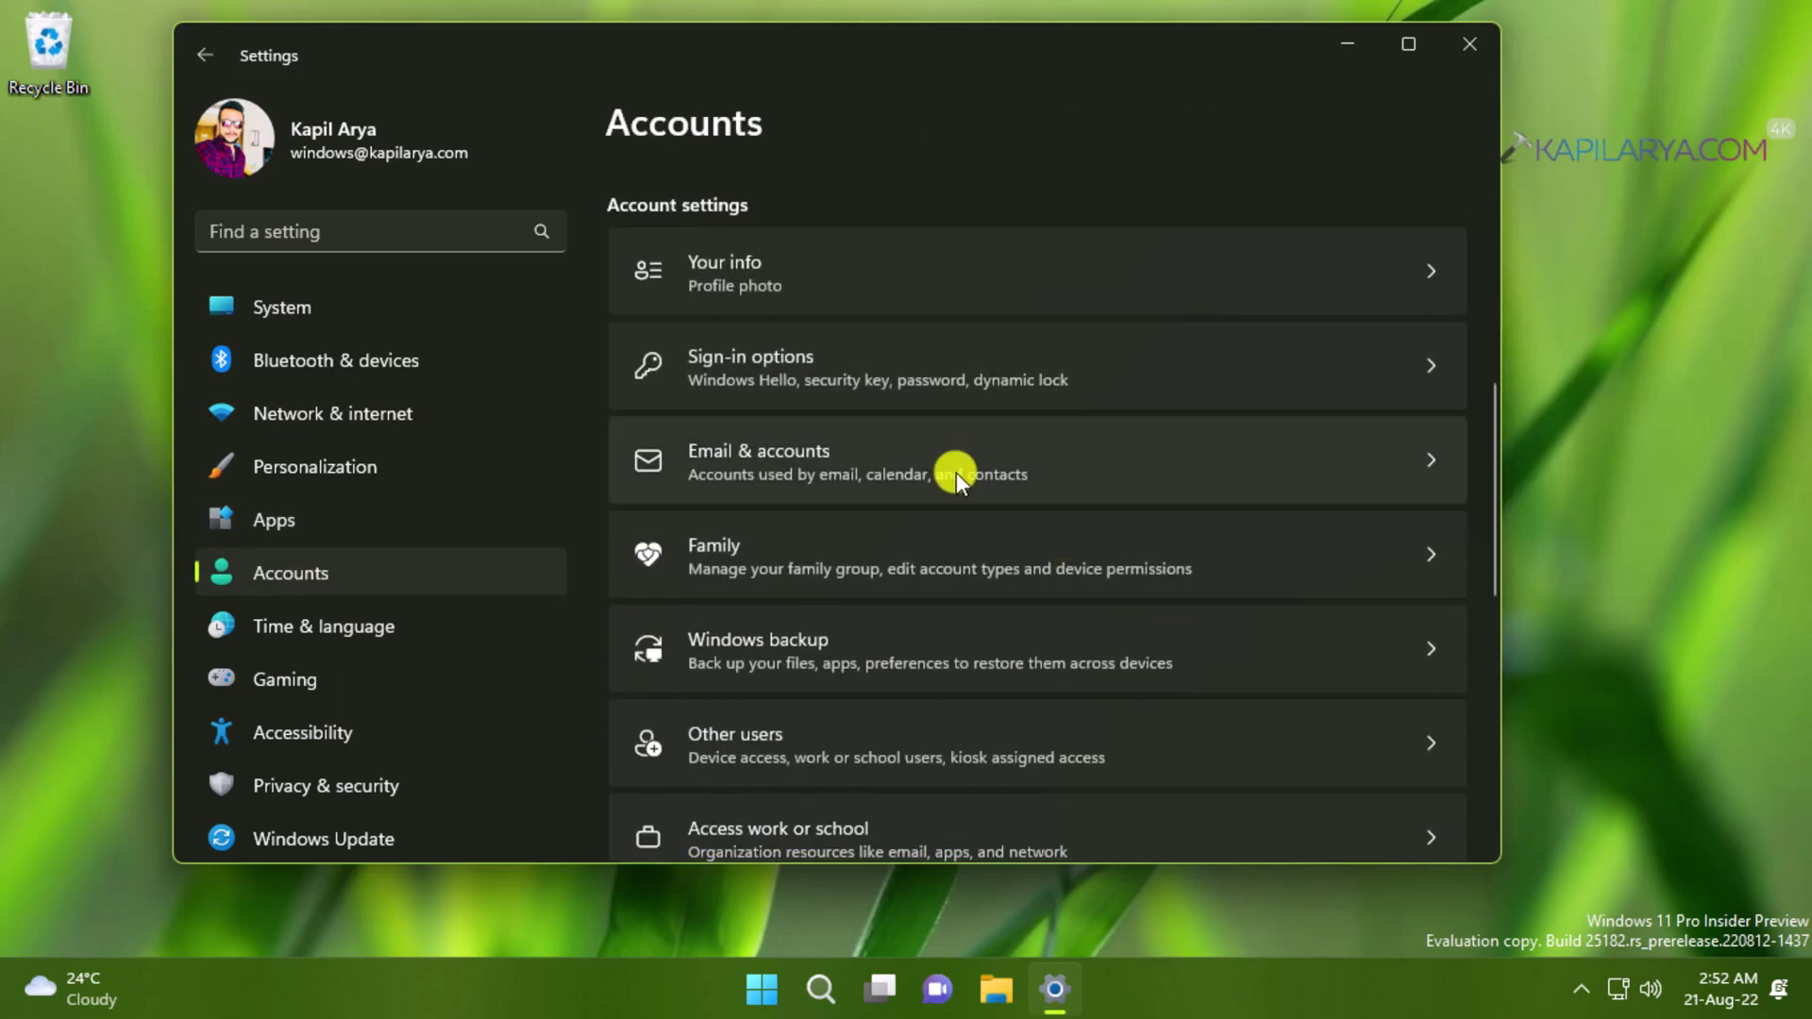
left_click(1052, 459)
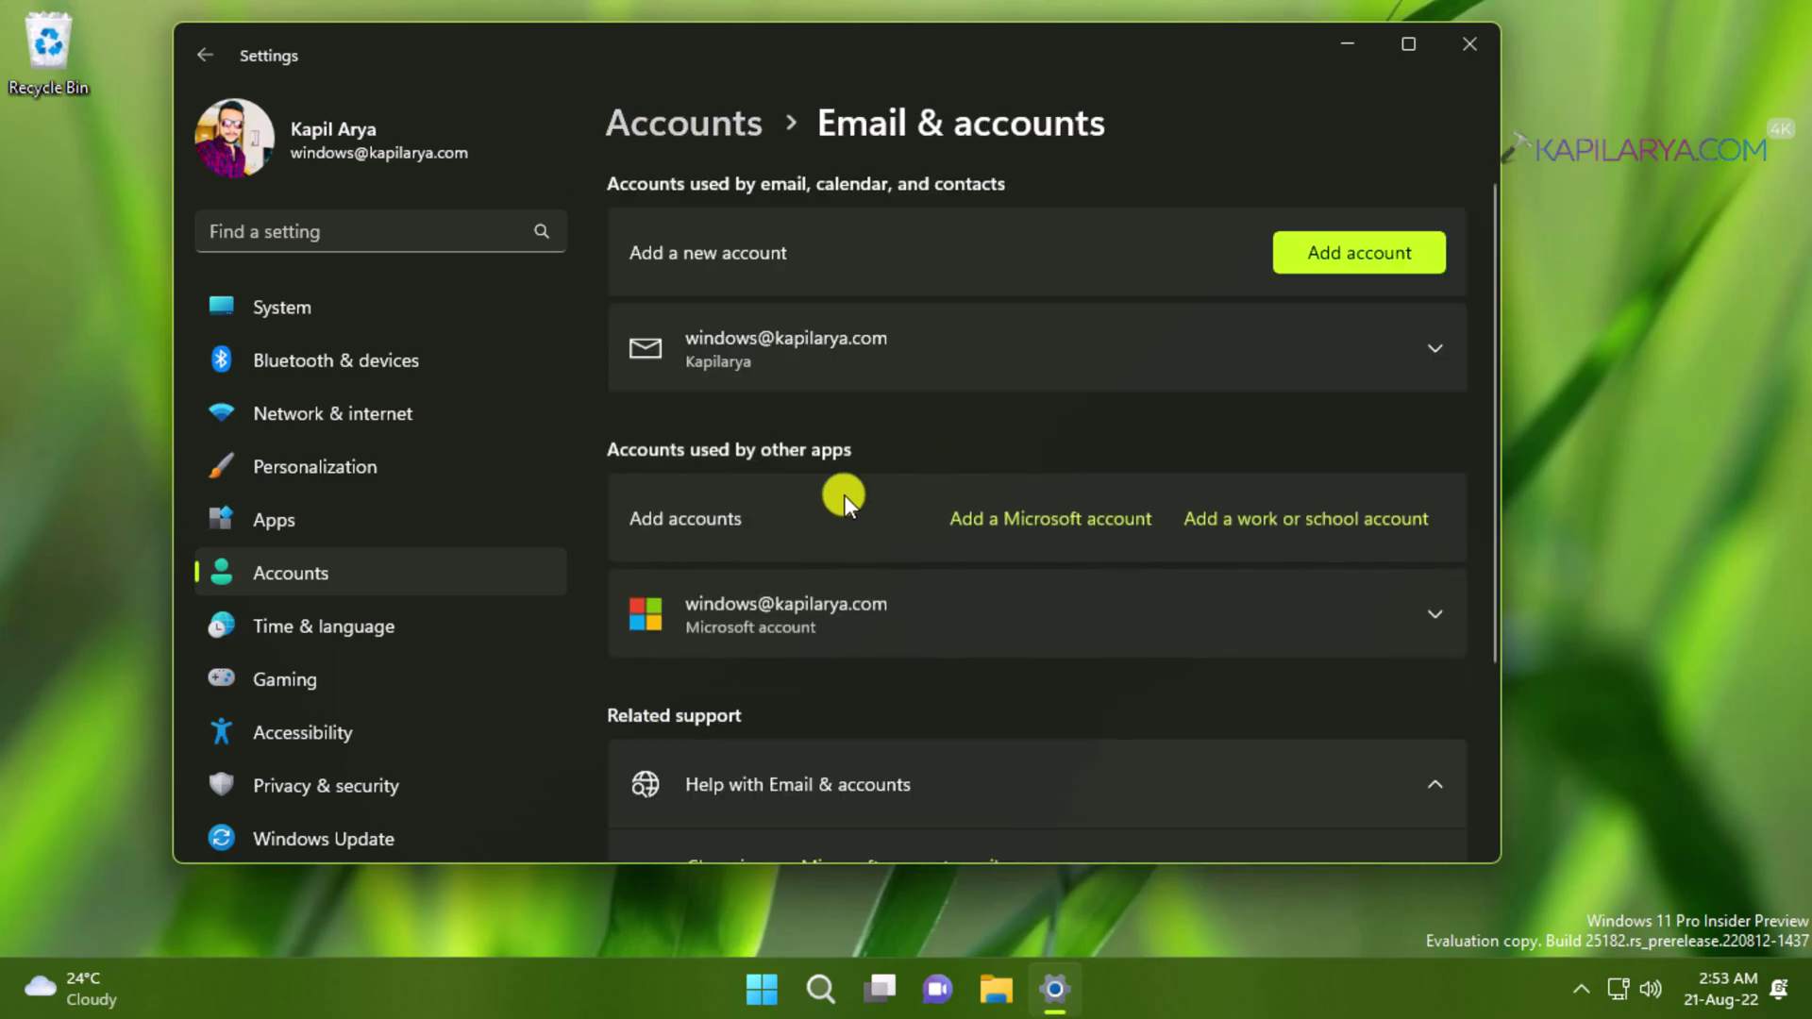
scroll(843, 494, "down", 3)
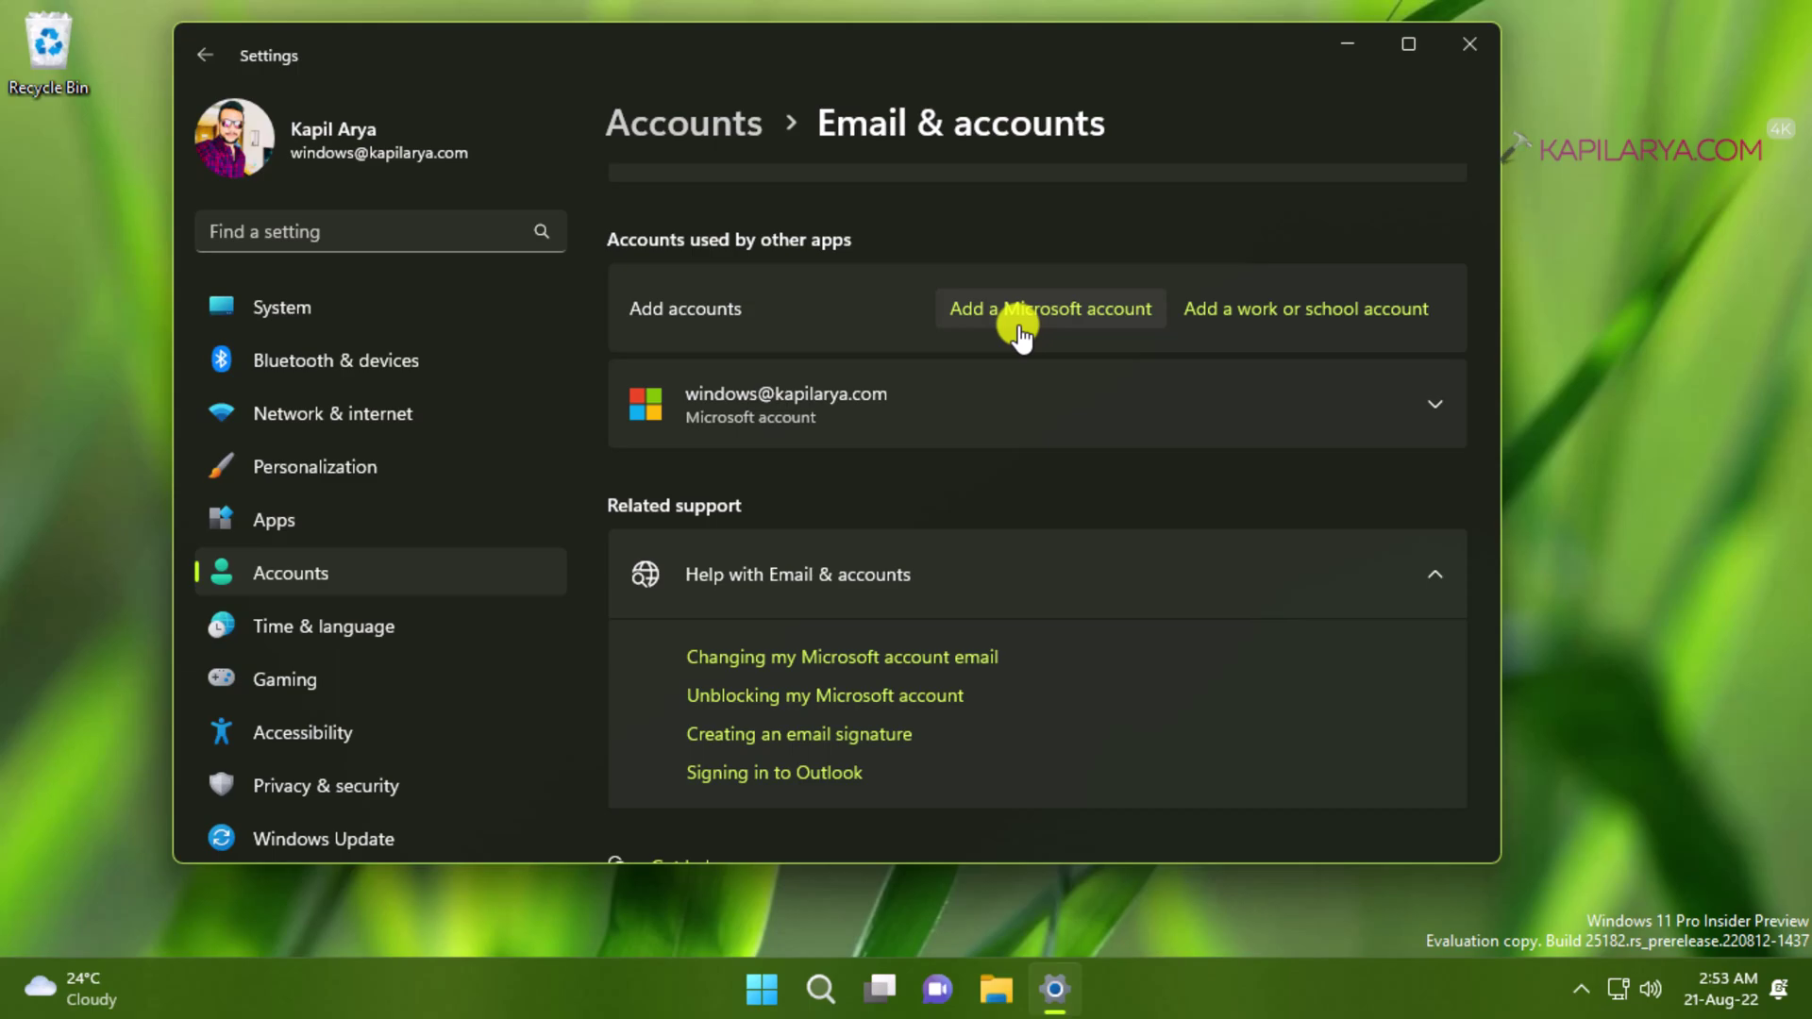
Close the Settings window to leave an empty desktop
left_click(1473, 42)
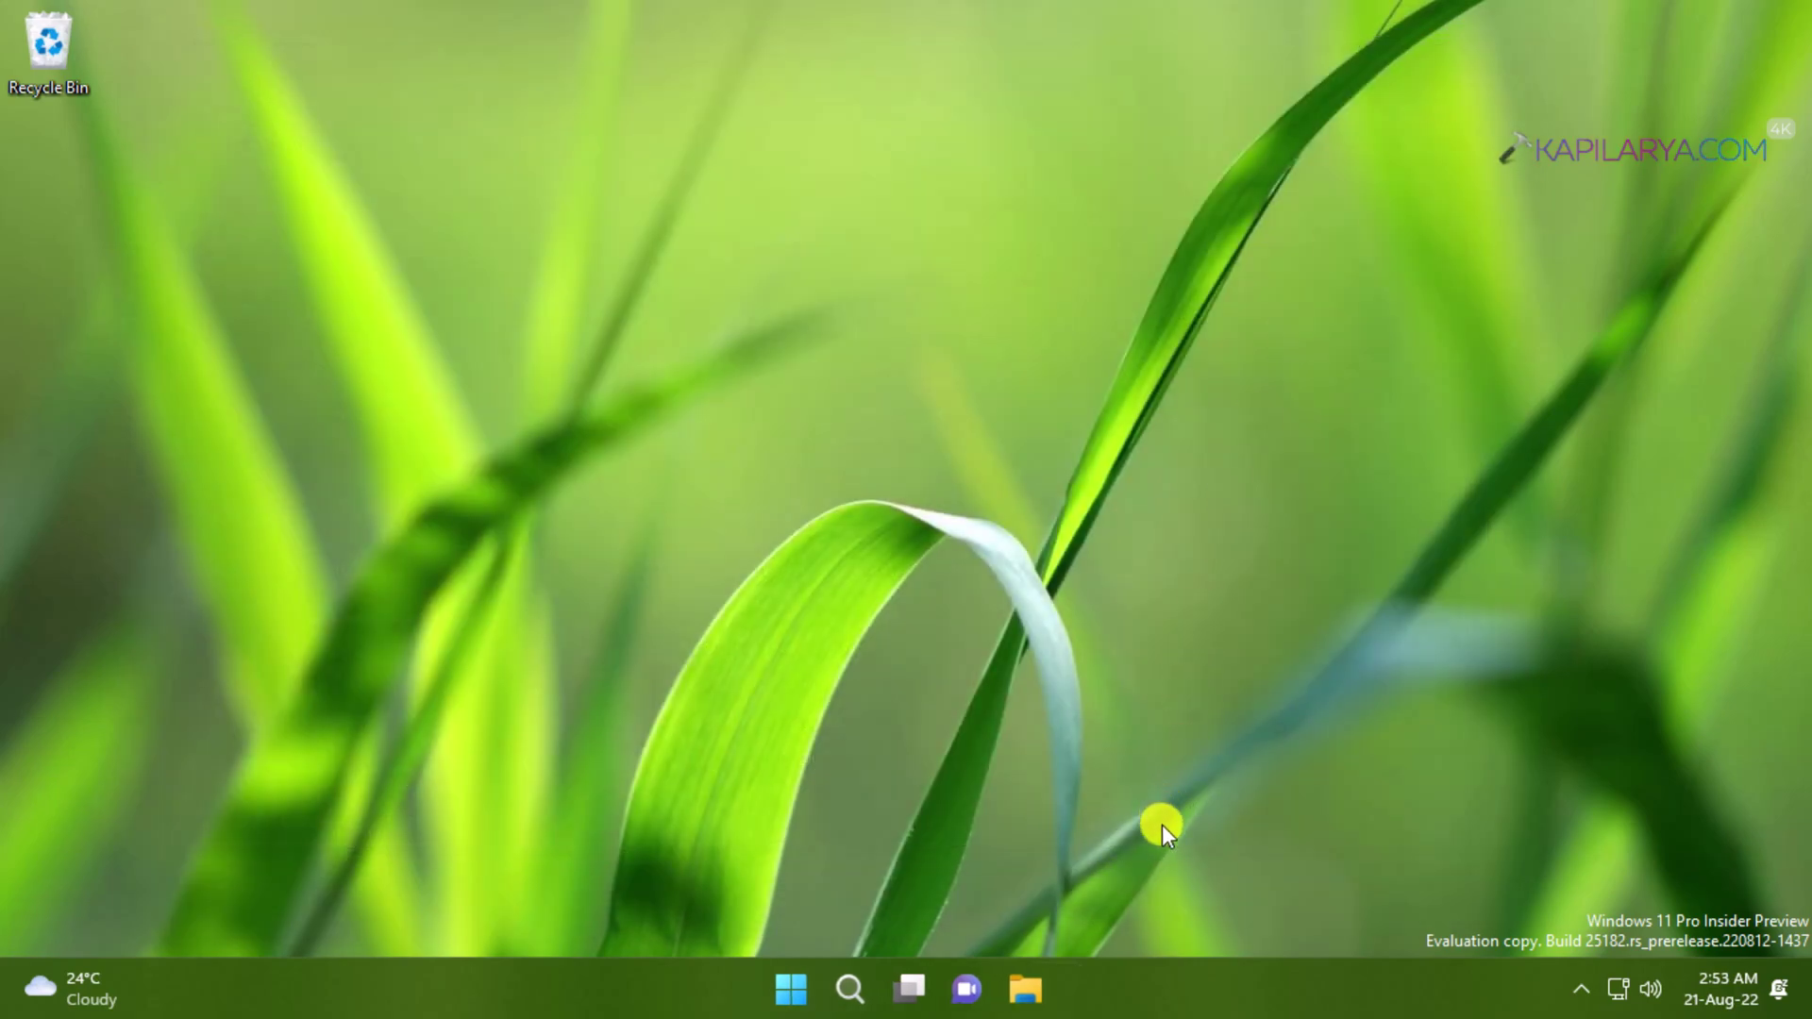